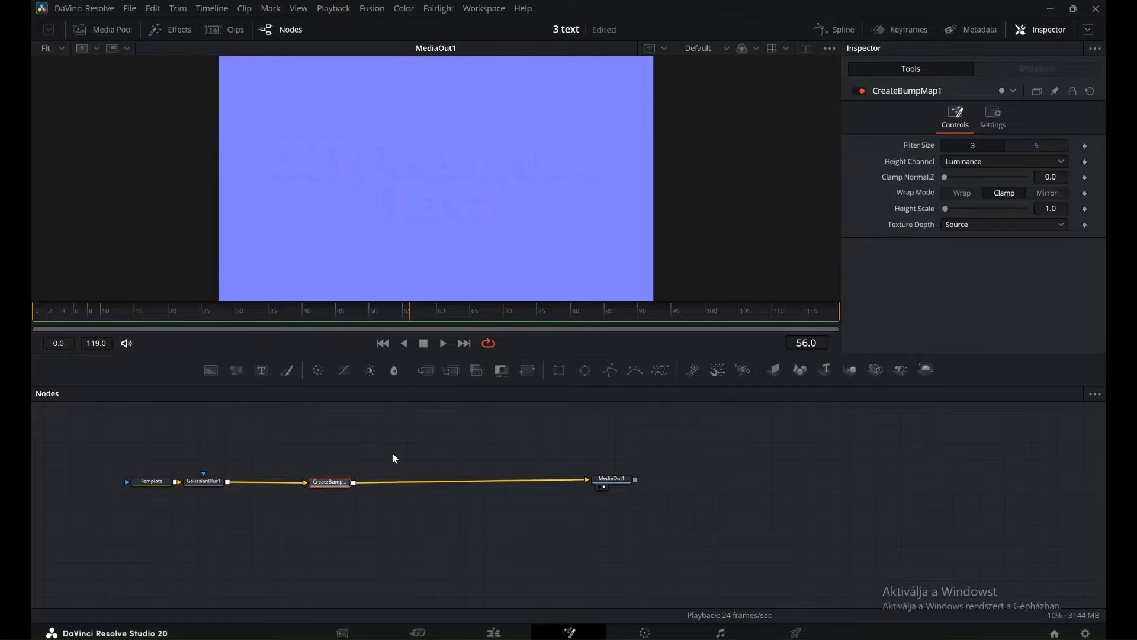
Insert a Color Corrector node between the CreateBumpMap node and MediaOut.
click(392, 455)
click(341, 483)
key(shift+space)
text(colo)
click(447, 126)
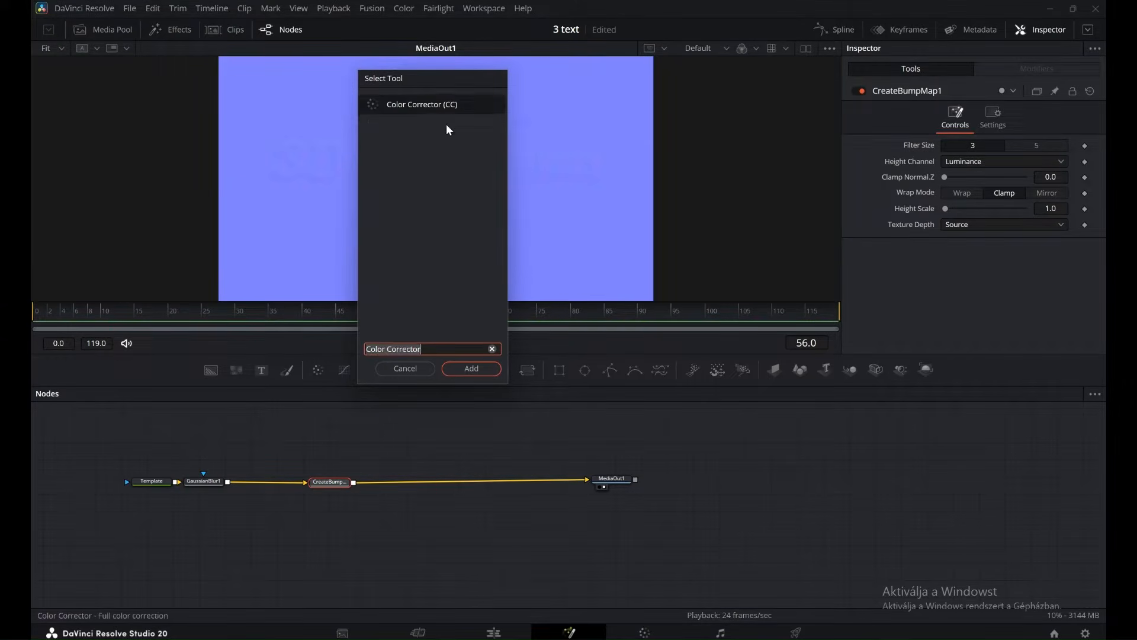
click(472, 369)
Add a Merge node feeding MediaOut, with the Template text as background and the Color Corrector as foreground.
click(369, 554)
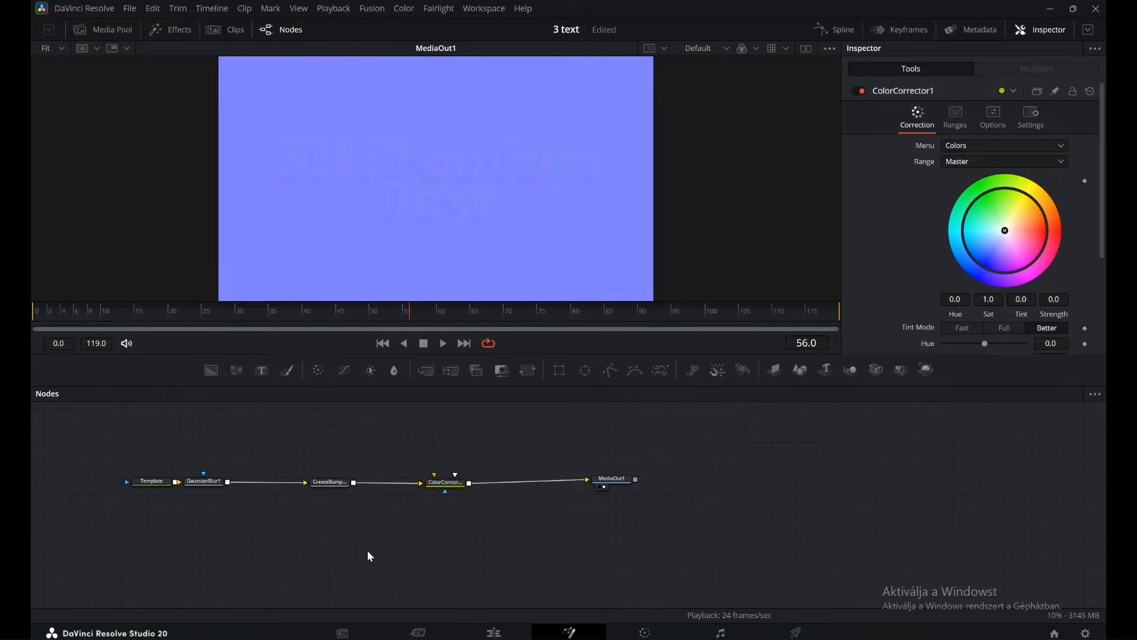
click(426, 371)
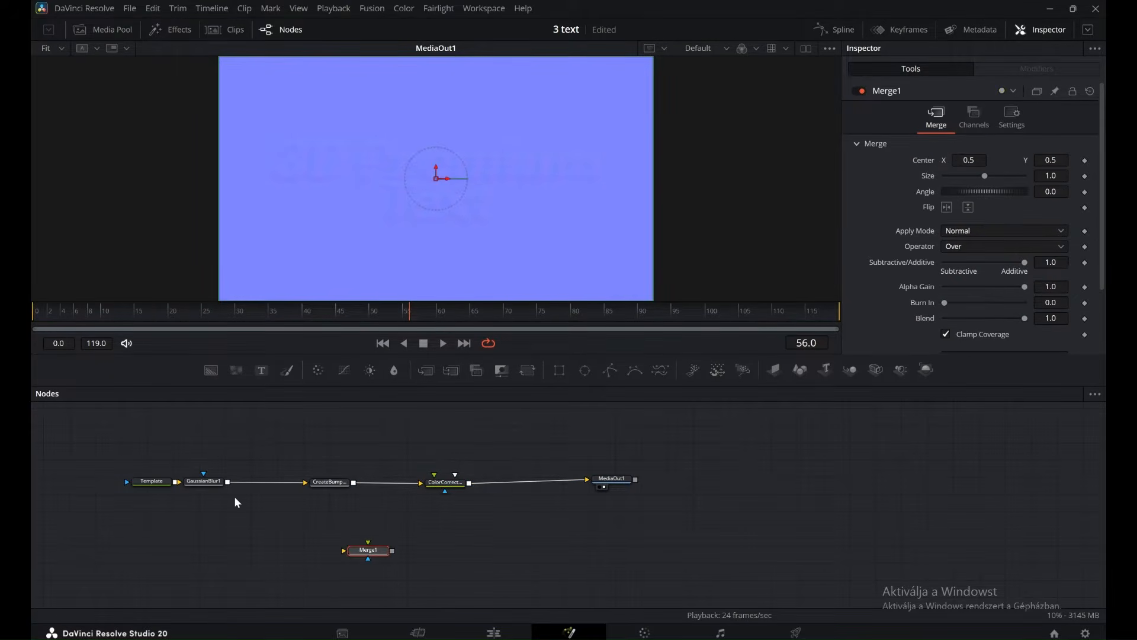
click(134, 485)
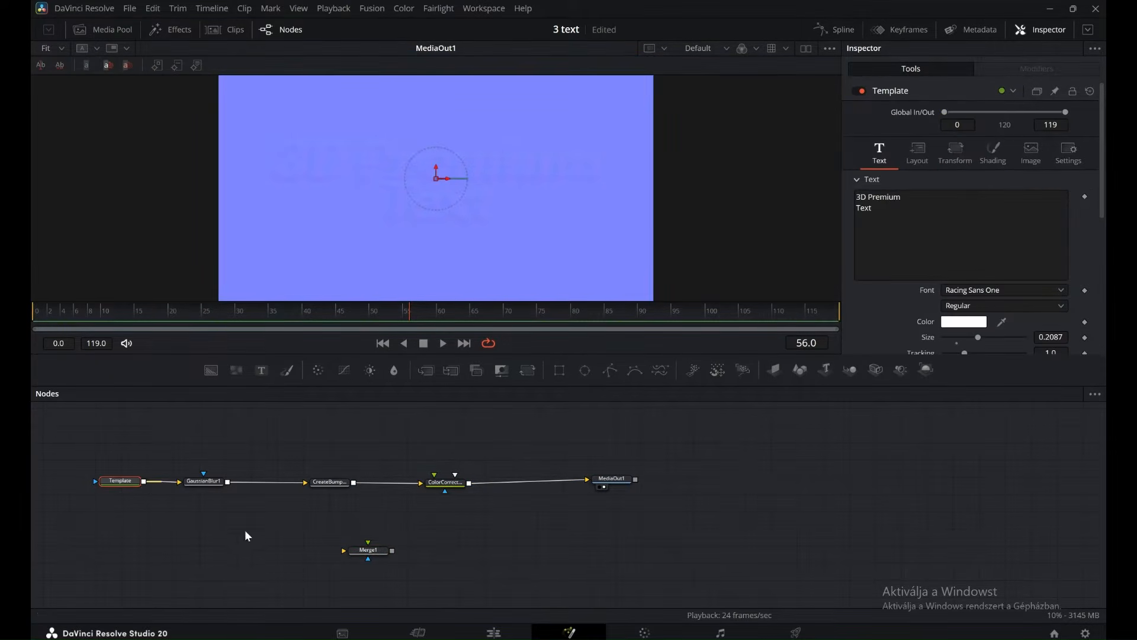
drag(141, 482, 590, 480)
drag(369, 542, 436, 493)
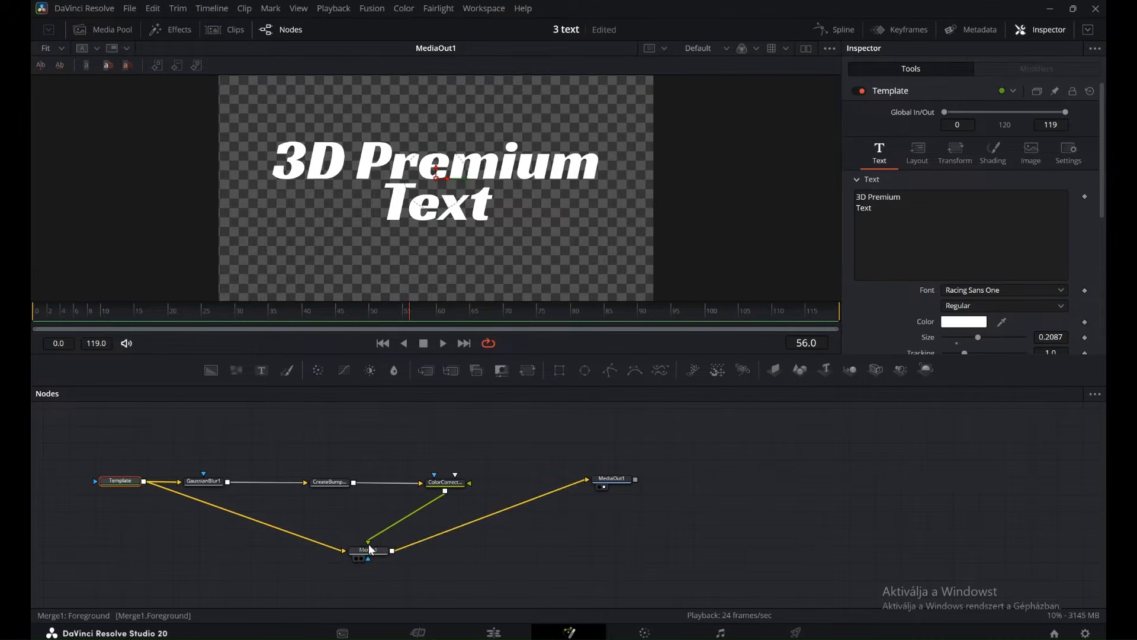
Set the Merge node's operator to In.
click(373, 551)
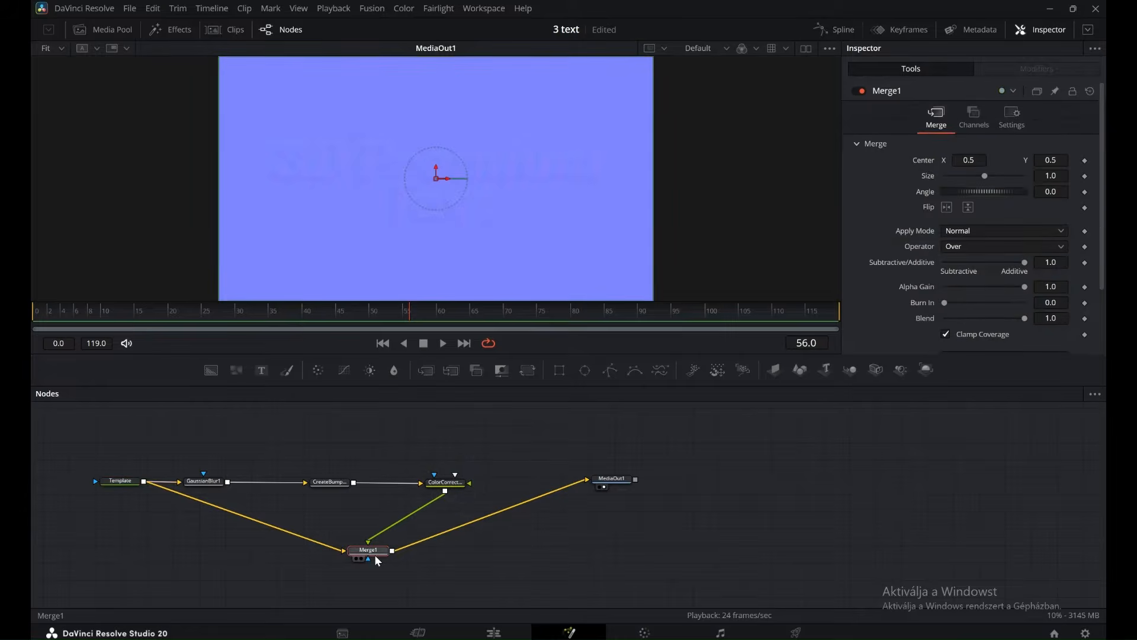
click(998, 247)
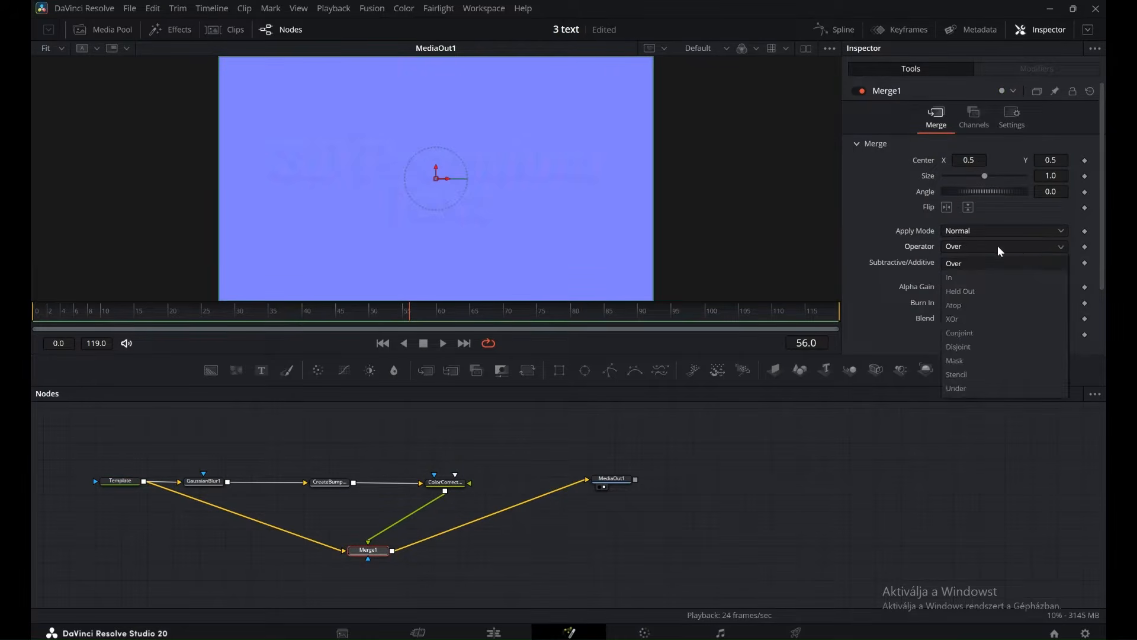
click(981, 277)
Set the bump map's height channel to Red and wrap mode to Wrap, and raise its height scale to about mid-range.
click(329, 481)
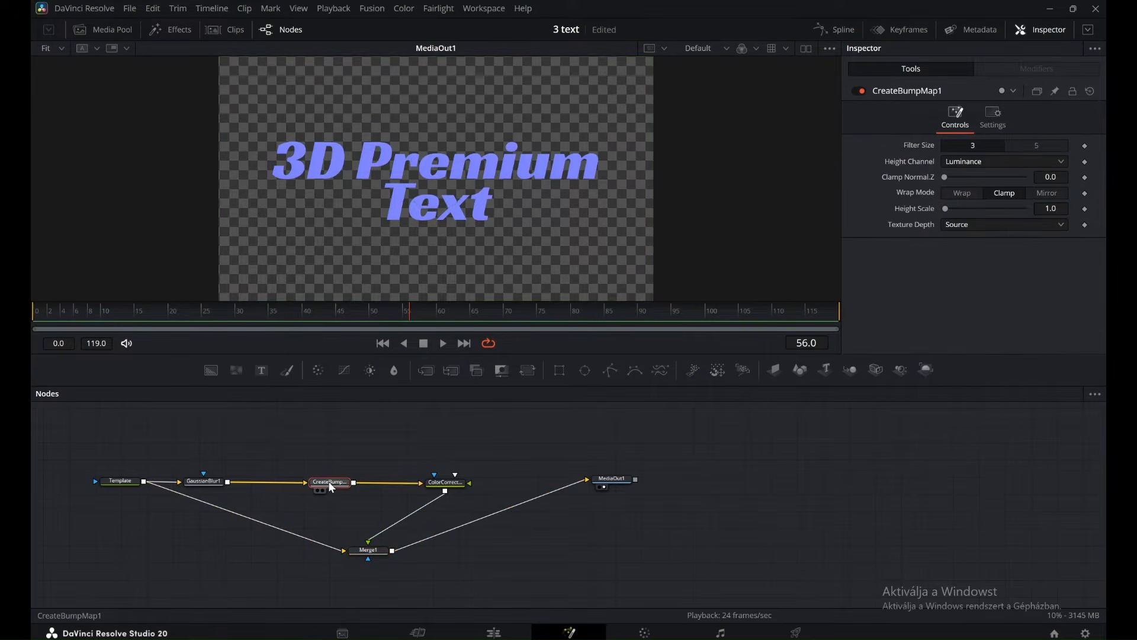
click(981, 162)
click(969, 234)
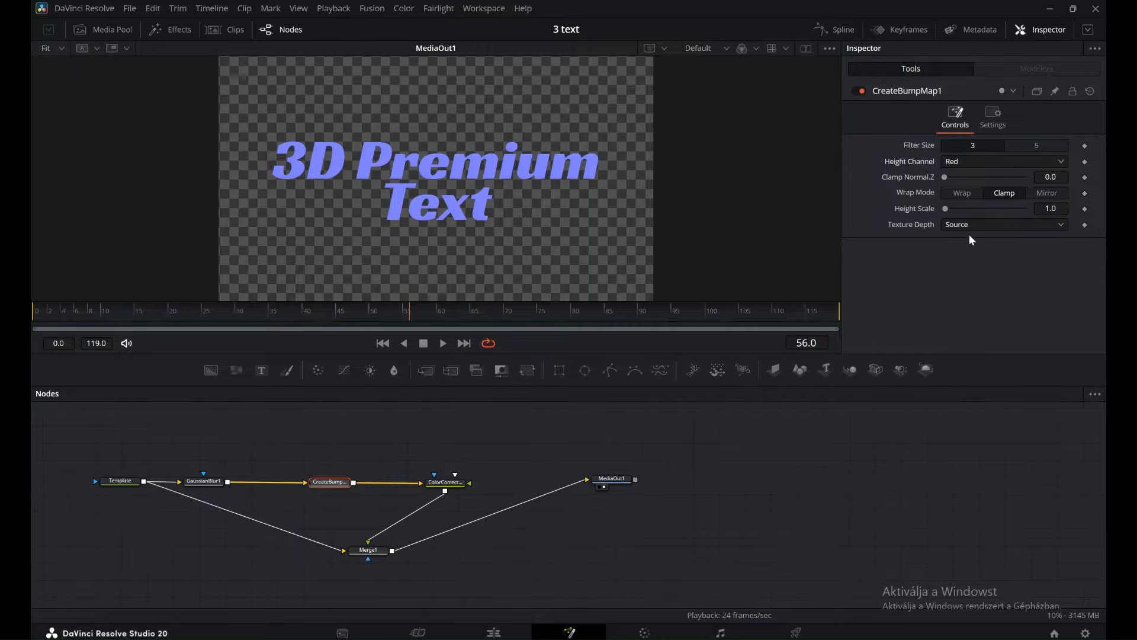
click(967, 198)
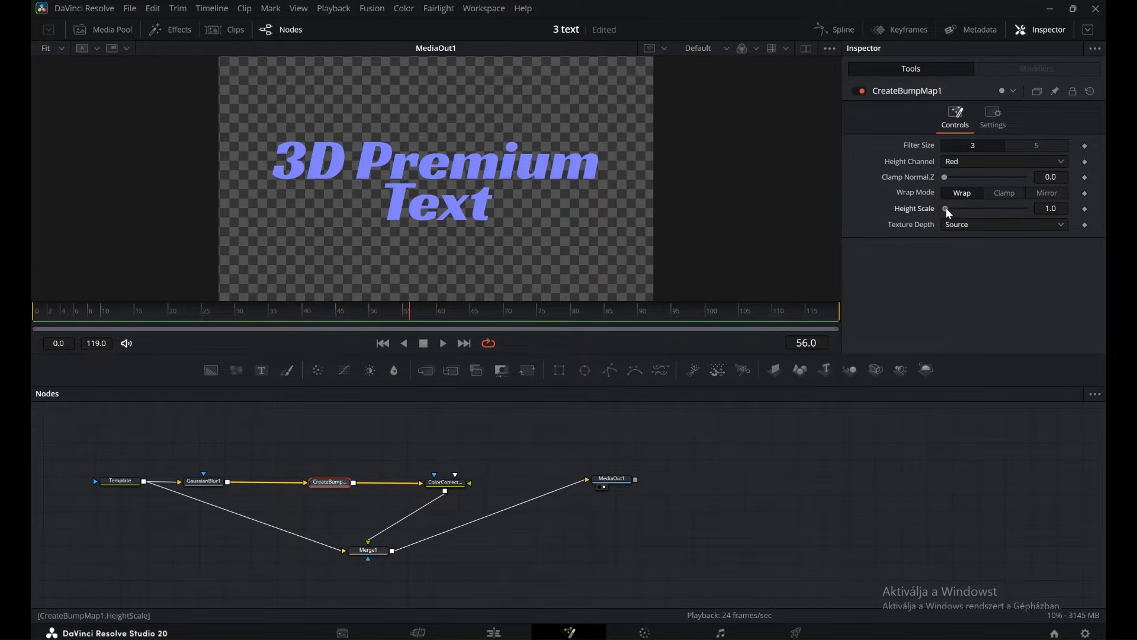
drag(946, 208, 994, 208)
Lower the Gaussian Blur node's strength to about 0.323.
click(207, 480)
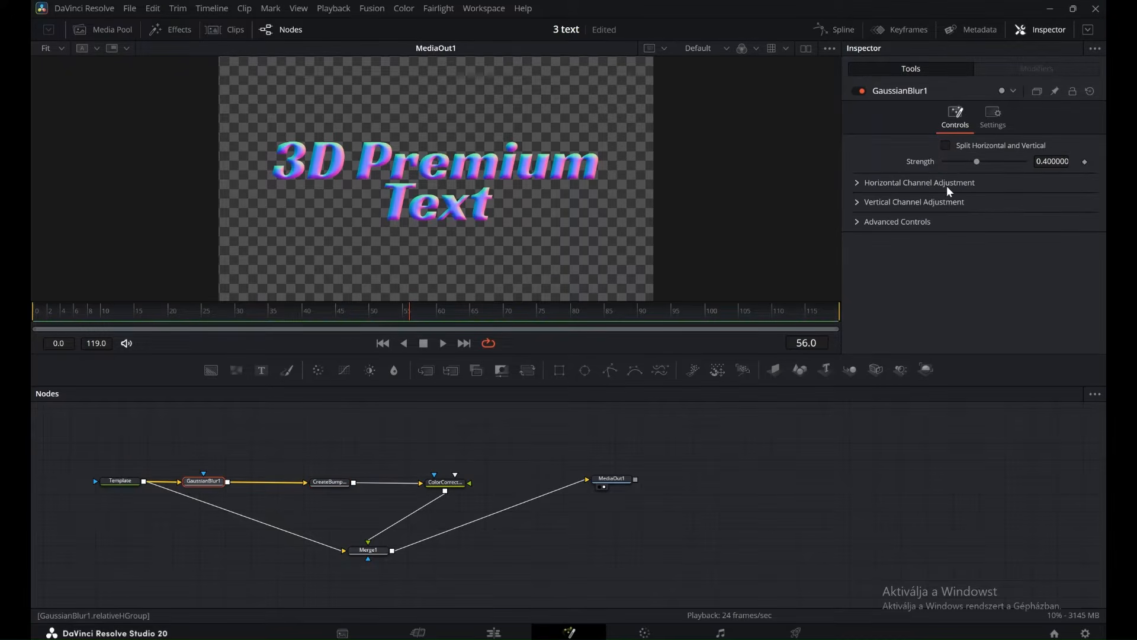
mouse_move(980, 163)
mouse_down()
mouse_move(967, 164)
mouse_move(1004, 163)
mouse_move(949, 168)
mouse_move(973, 167)
mouse_up()
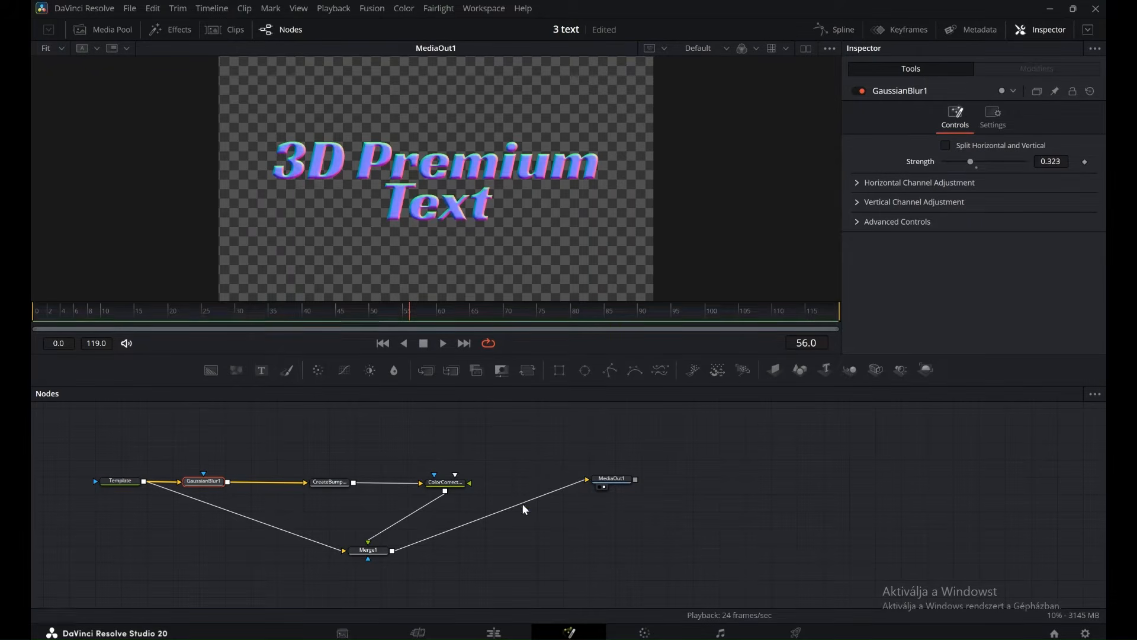
Tint the Color Corrector orange-red at strength about 0.7079, with saturation 2.0 and contrast about 2.05, and move its node closer to the bump map.
click(449, 483)
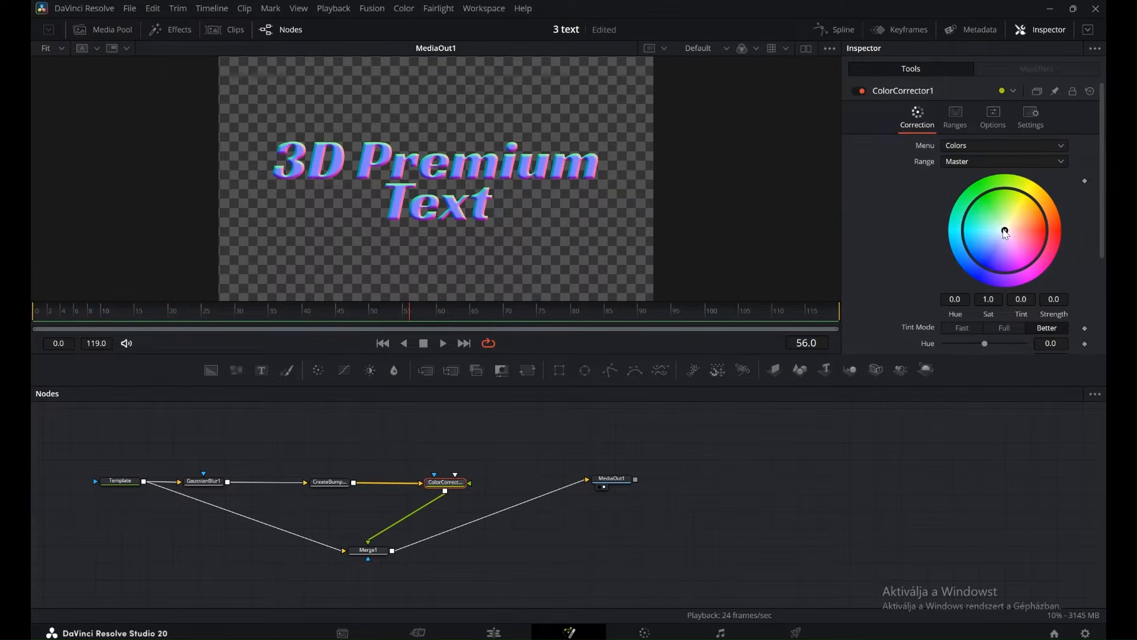
drag(1007, 232, 1041, 224)
scroll(1020, 275, down, 3)
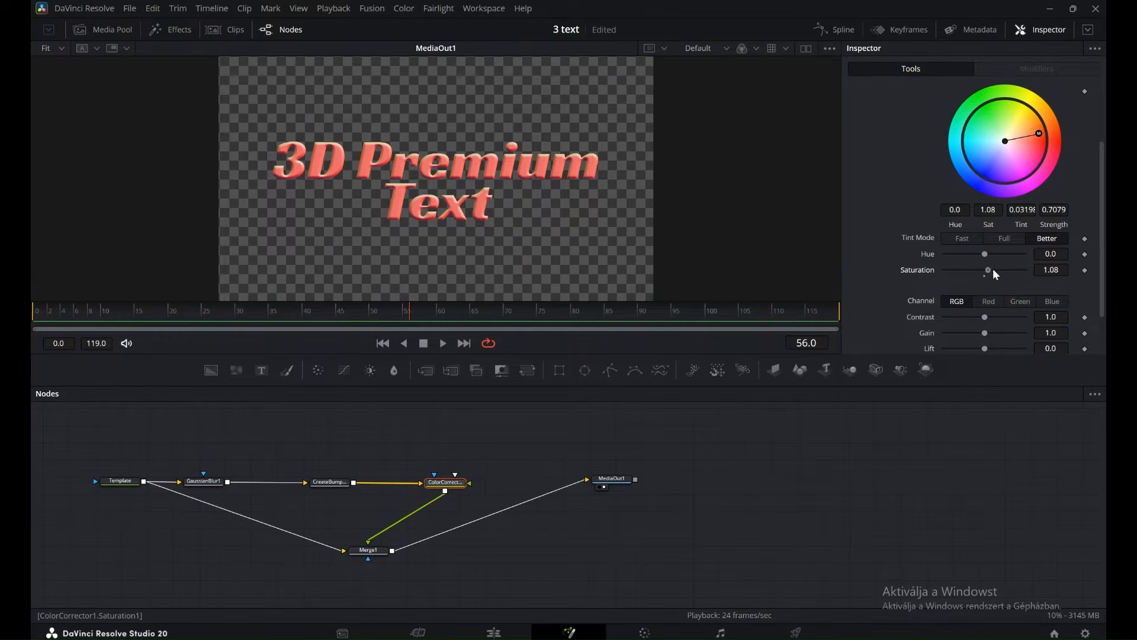
mouse_move(993, 269)
mouse_down()
mouse_move(1031, 268)
mouse_move(1008, 267)
mouse_up()
scroll(1007, 263, down, 2)
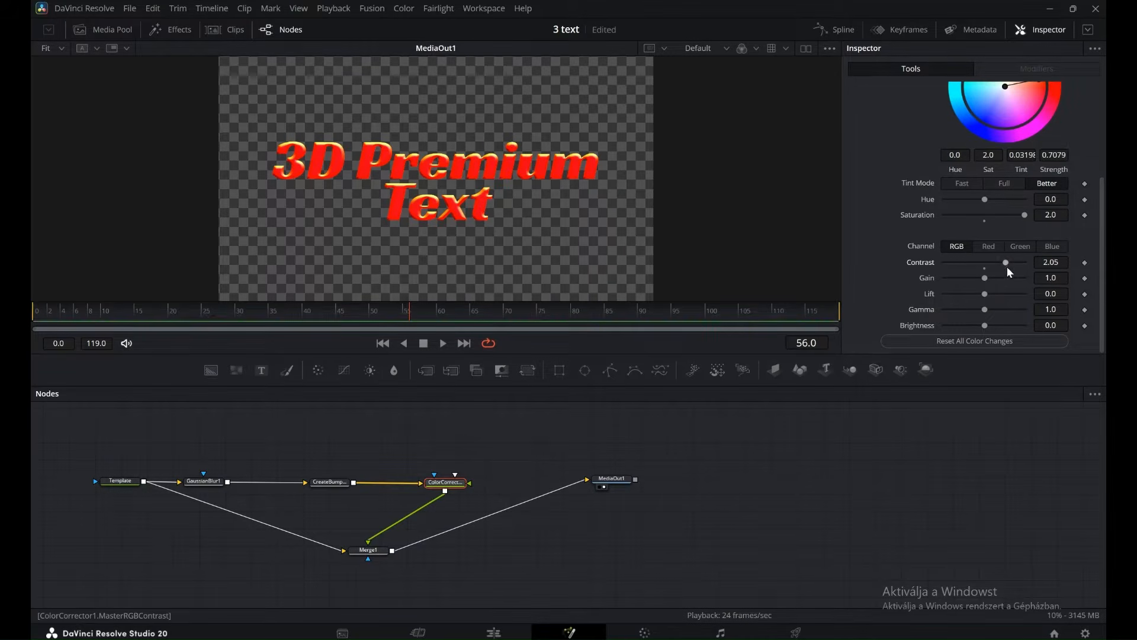
drag(448, 483, 420, 483)
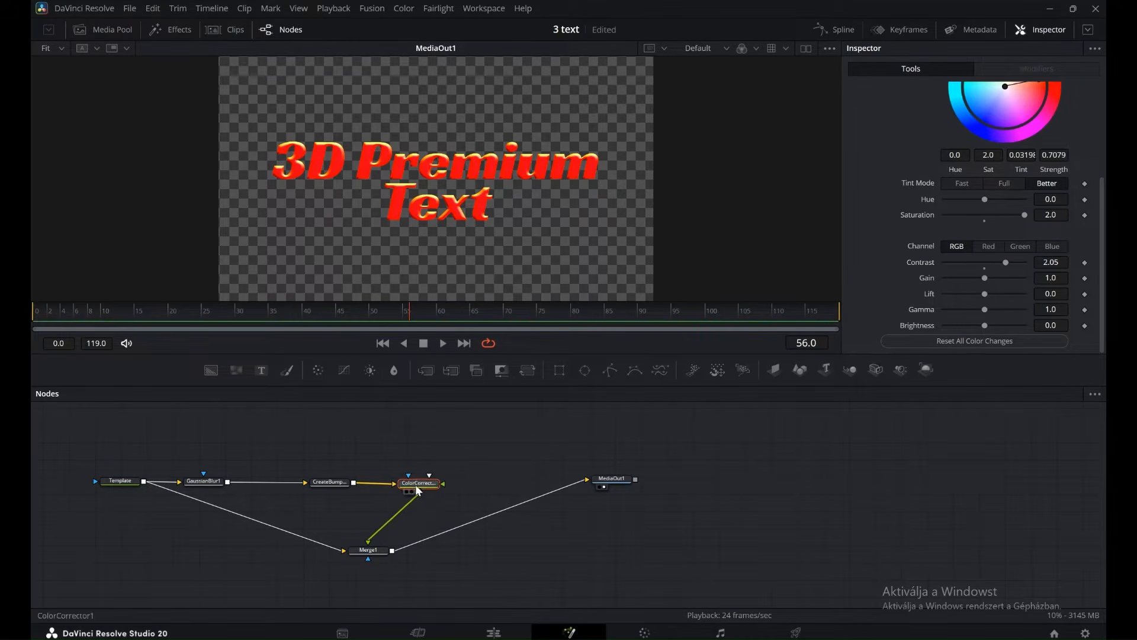
On the Edit page, keyframe the title's Write On end from 0.0 at 01:00:00:00 to 1.0 at 01:00:01:19.
click(508, 635)
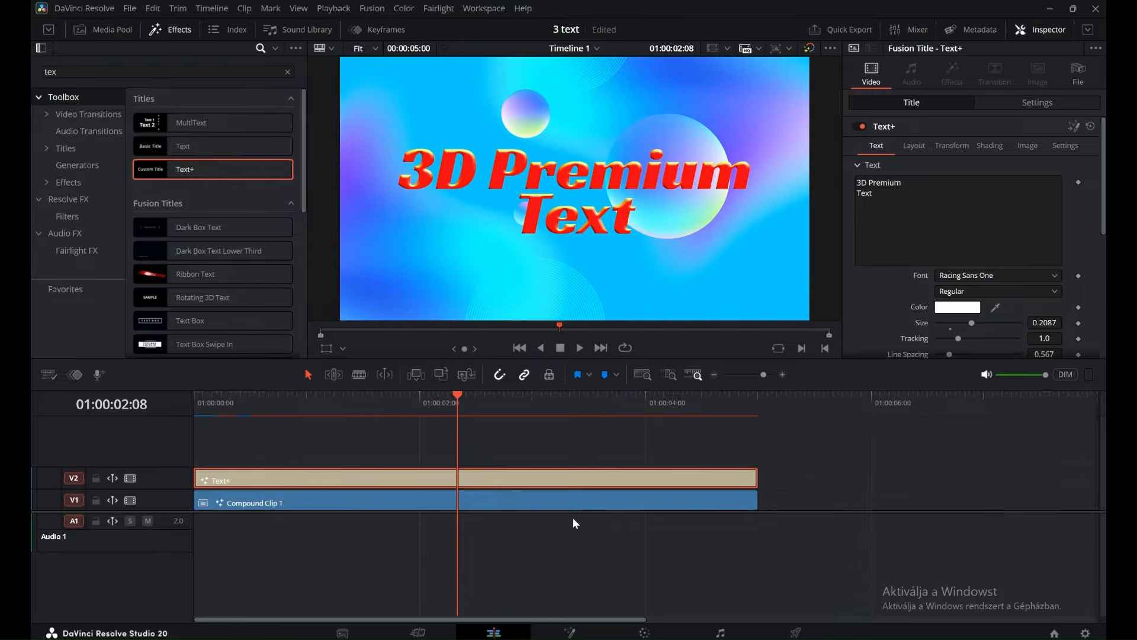
drag(249, 416, 191, 418)
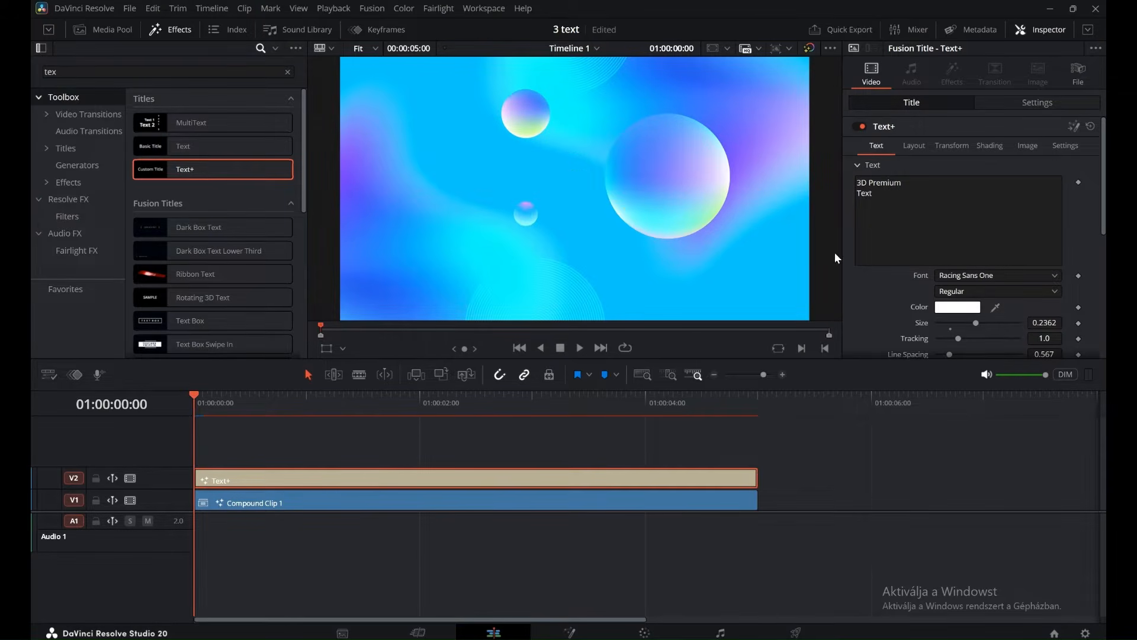
scroll(997, 152, down, 5)
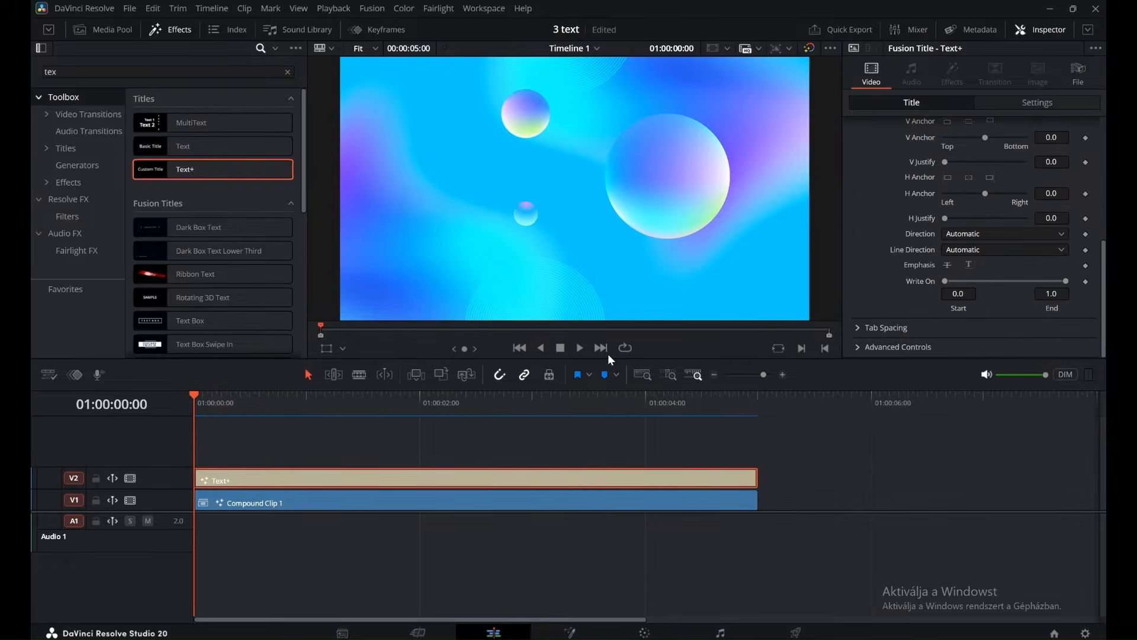
click(398, 413)
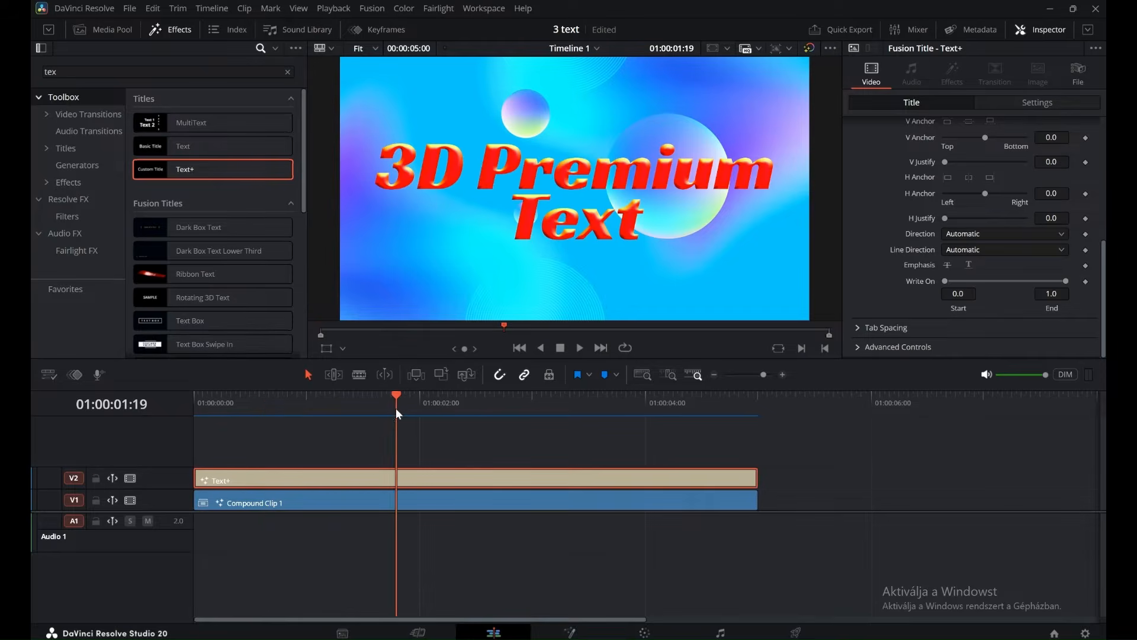
drag(400, 399, 185, 432)
click(1085, 282)
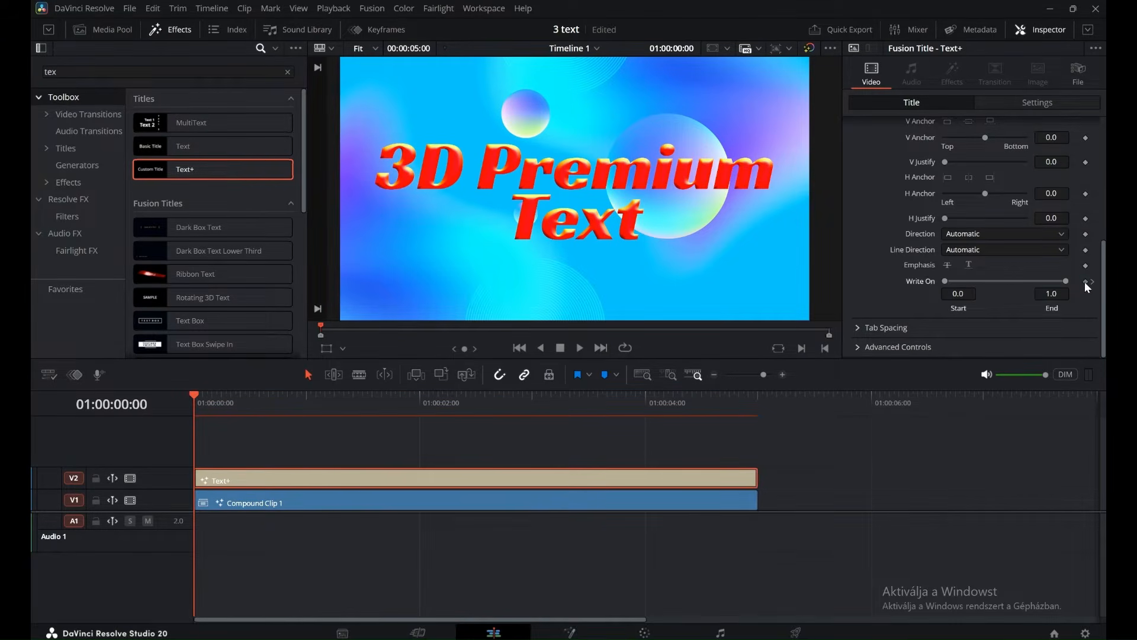
drag(1065, 281, 952, 281)
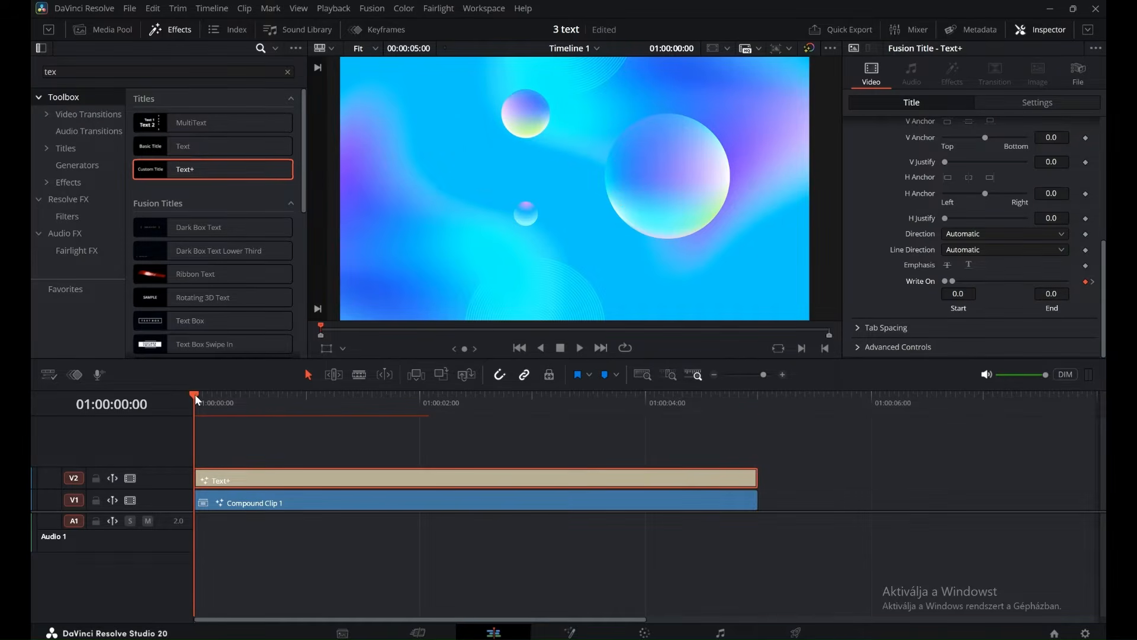
Keyframe the title's shading opacity from its minimum at 01:00:00:00 to 1.0 at 01:00:00:23, and play the animation.
drag(195, 395, 301, 400)
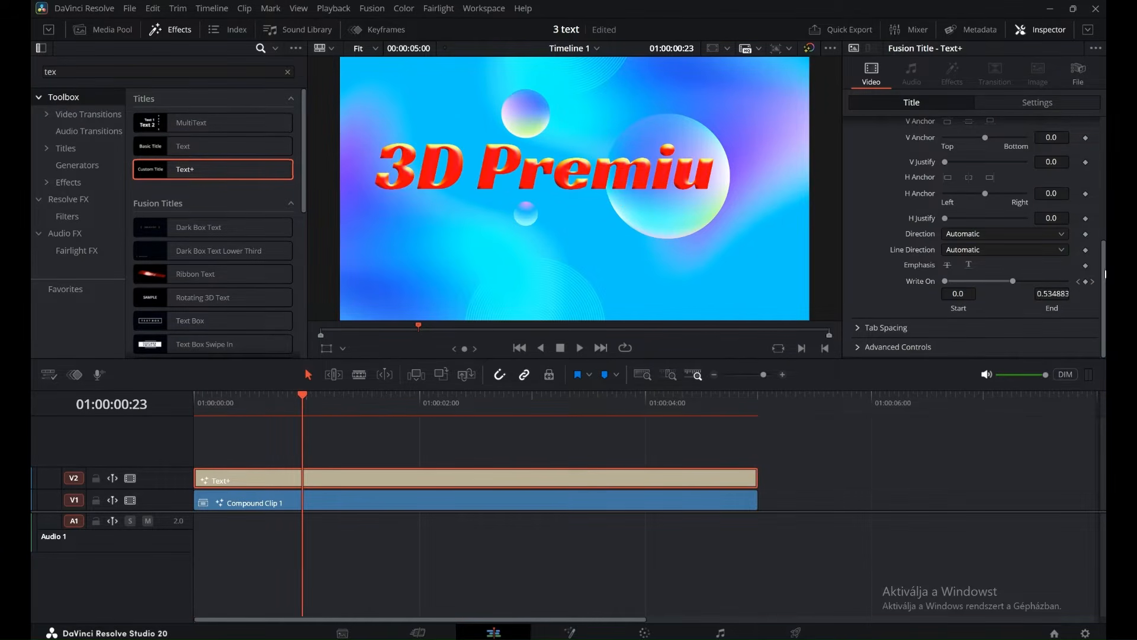
drag(1105, 273, 1104, 149)
click(994, 147)
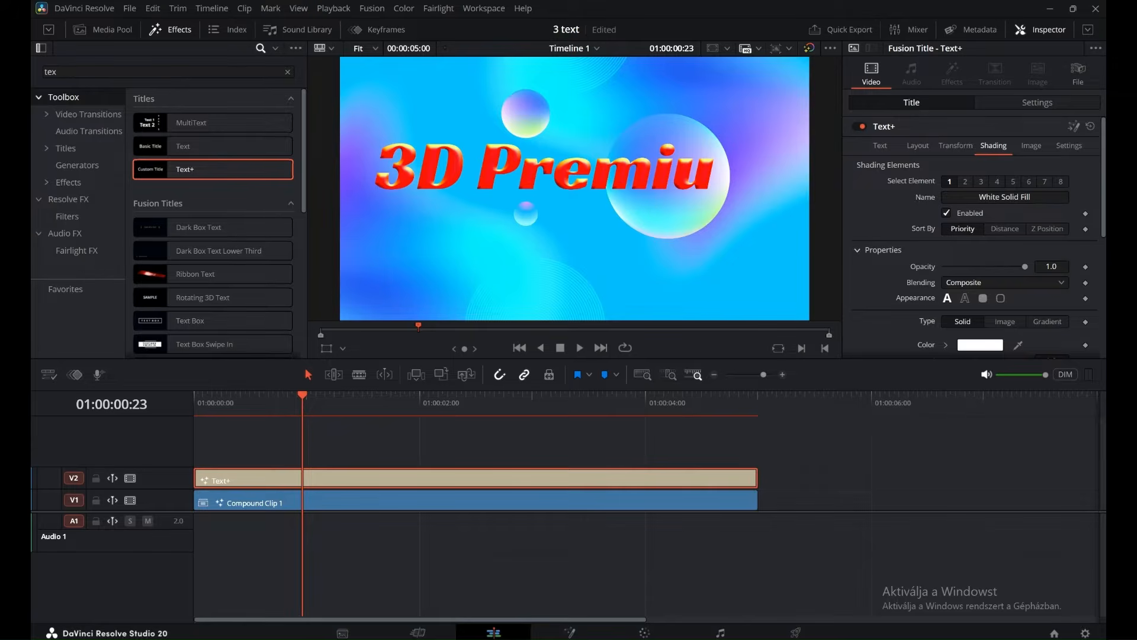
scroll(1052, 202, down, 2)
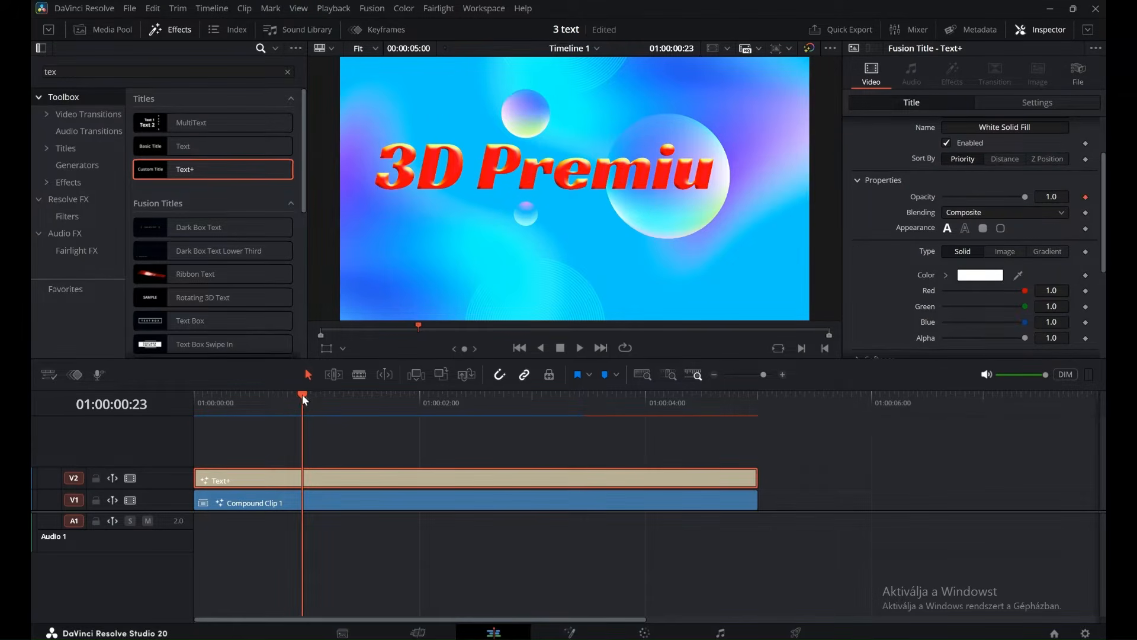
drag(303, 397, 194, 401)
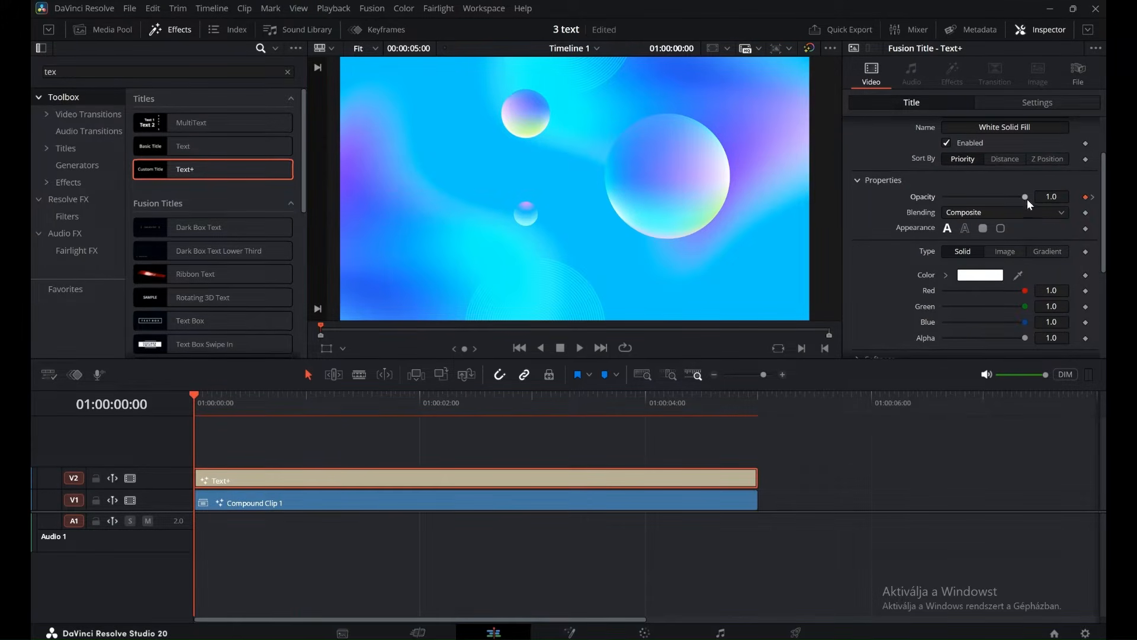
drag(1028, 199, 904, 226)
click(579, 348)
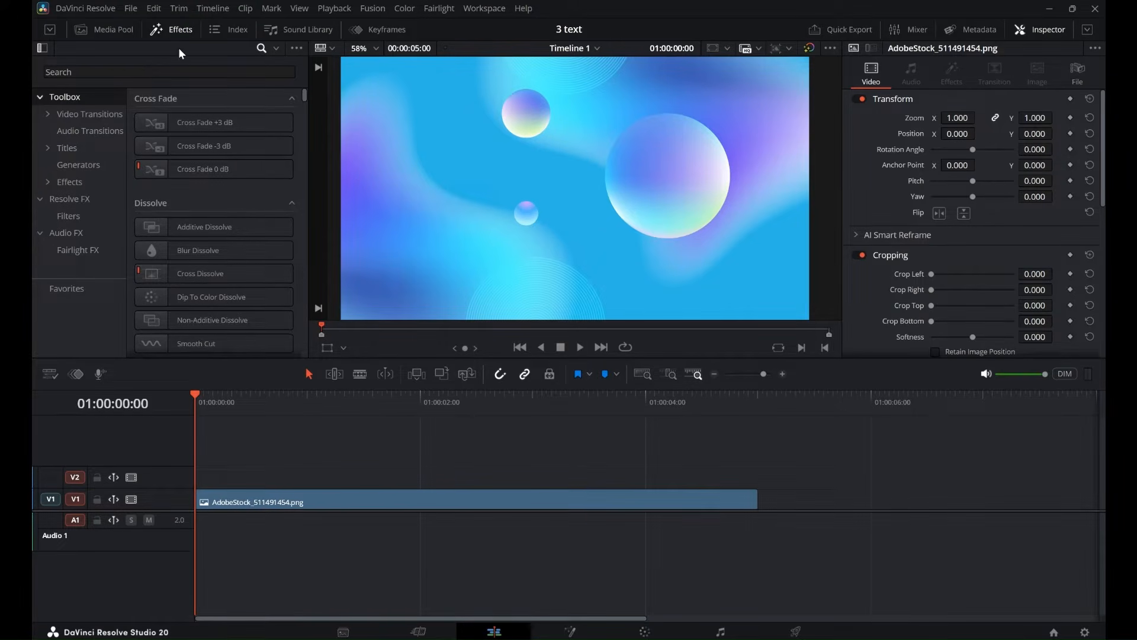
Find the Text+ title in the effects and place it on track V2 above the background image.
click(147, 76)
text(text)
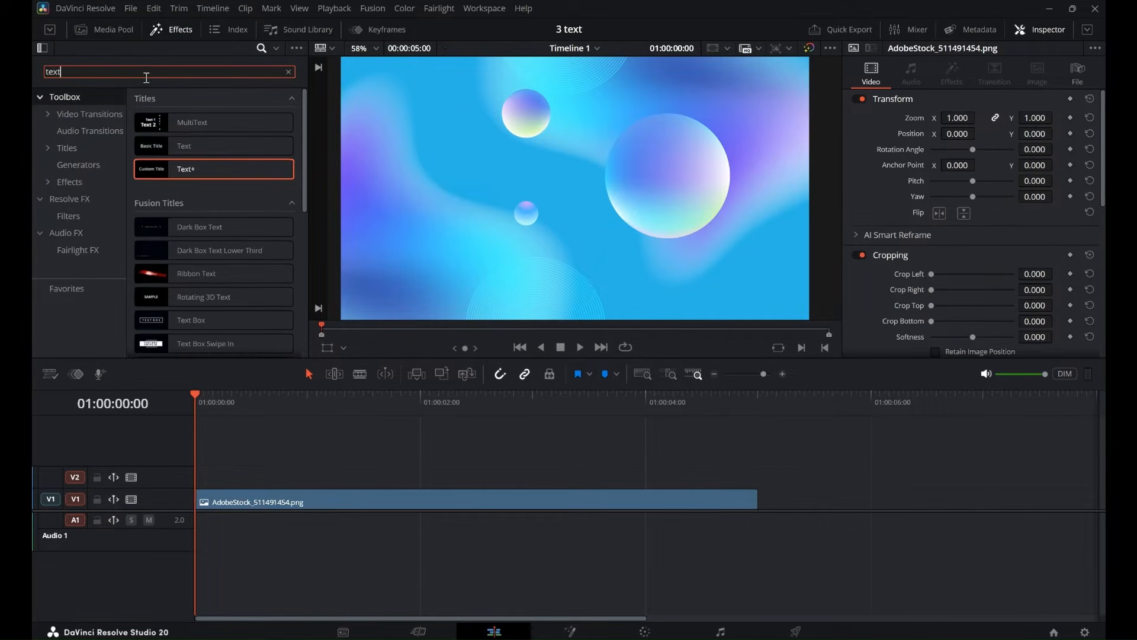
drag(222, 168, 201, 485)
click(561, 471)
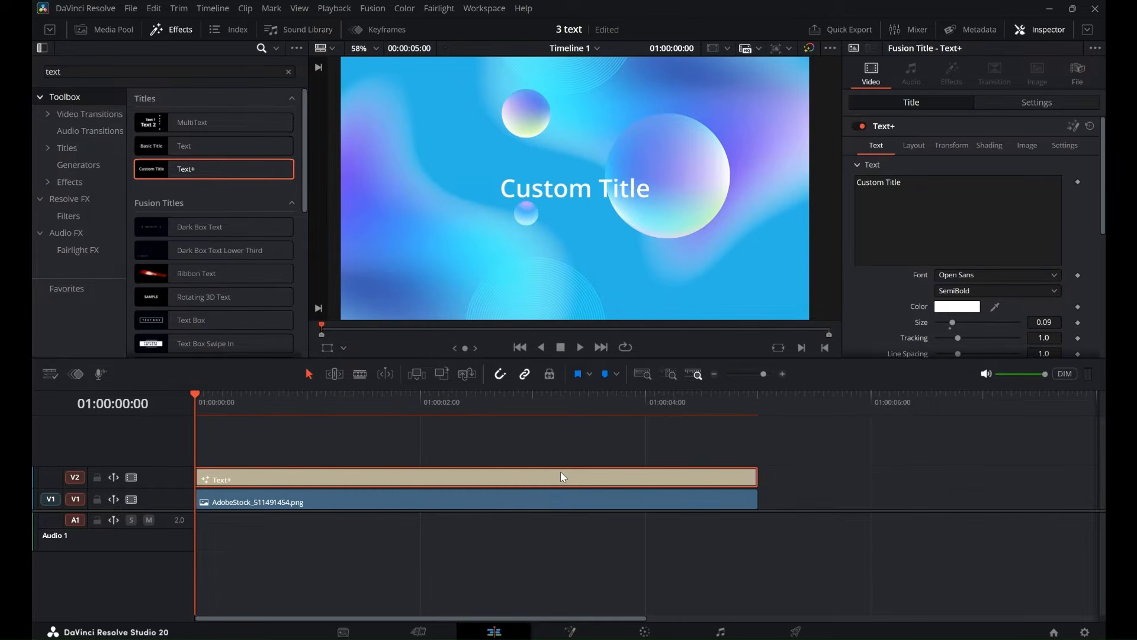
Set the title's font to Russo One and its size to about 0.1535.
click(993, 274)
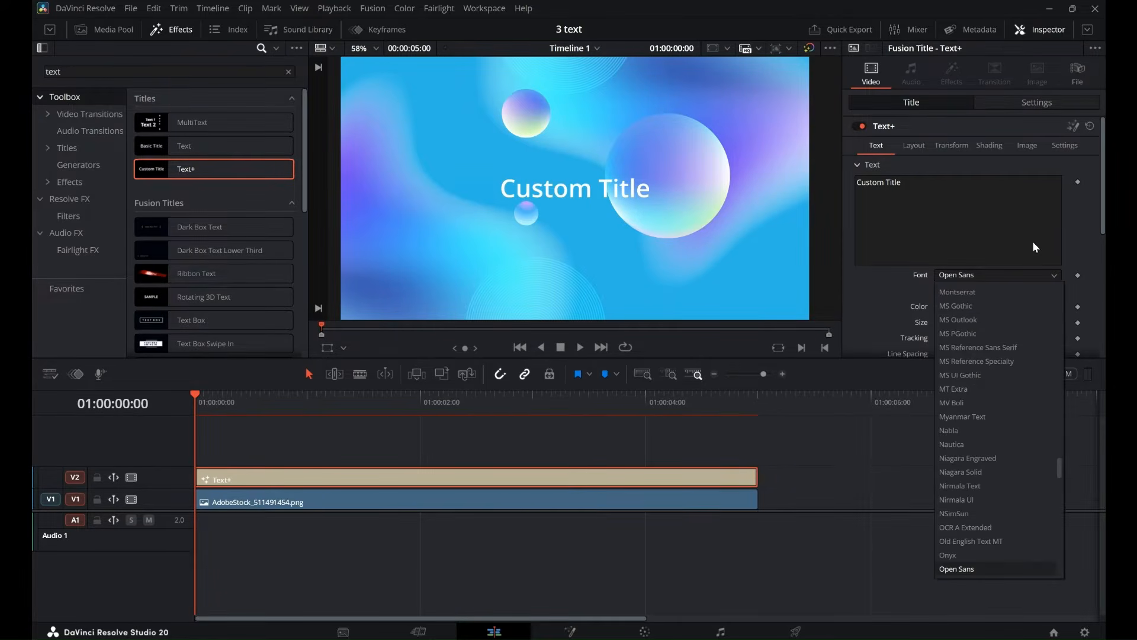
scroll(1027, 537, down, 6)
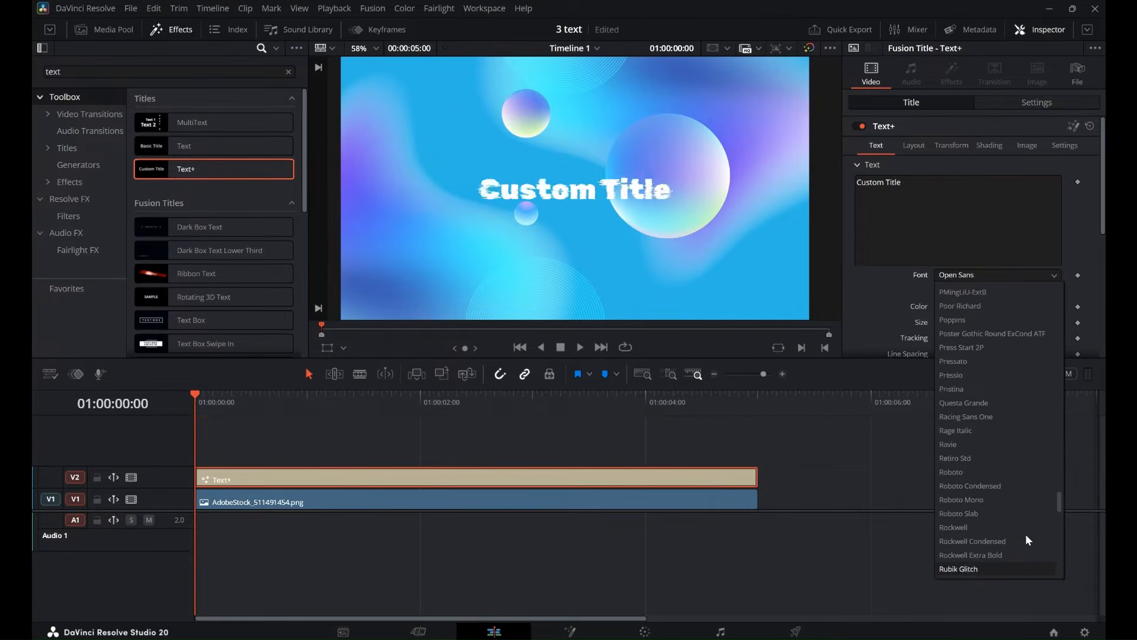
click(968, 517)
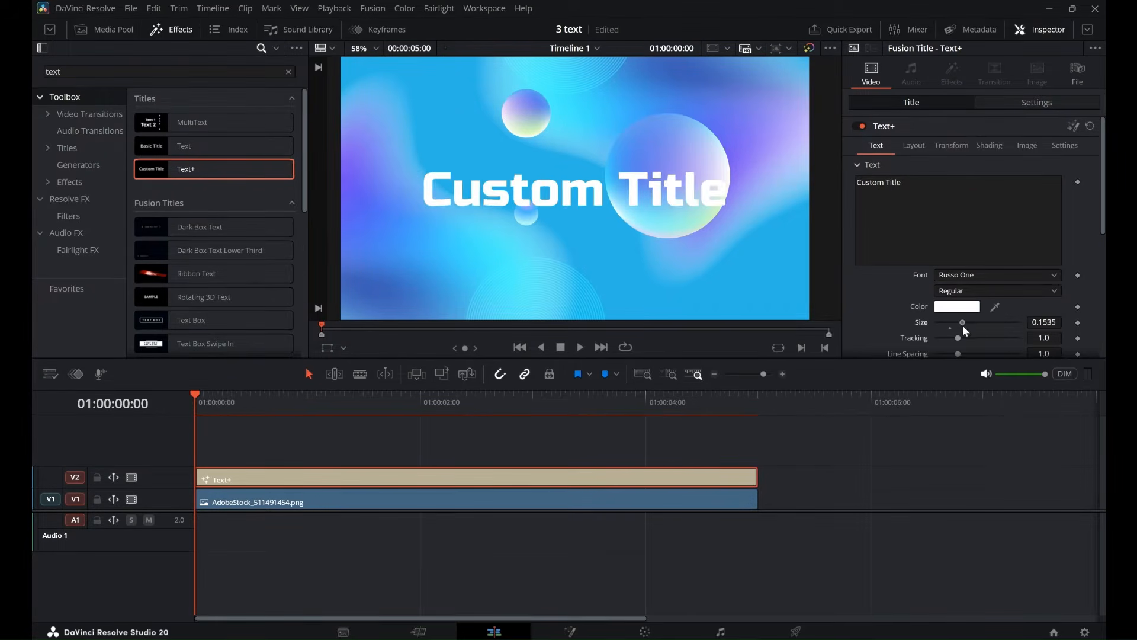
Replace the title text with "Fade Effect" on the first line and "in DaVinci" on the second.
click(936, 186)
key(BackSpace)
key(BackSpace)
key(BackSpace)
key(BackSpace)
key(BackSpace)
key(BackSpace)
key(BackSpace)
key(BackSpace)
key(BackSpace)
key(BackSpace)
key(BackSpace)
key(BackSpace)
text(Fade EFFECT)
key(BackSpace)
key(BackSpace)
key(BackSpace)
key(BackSpace)
key(BackSpace)
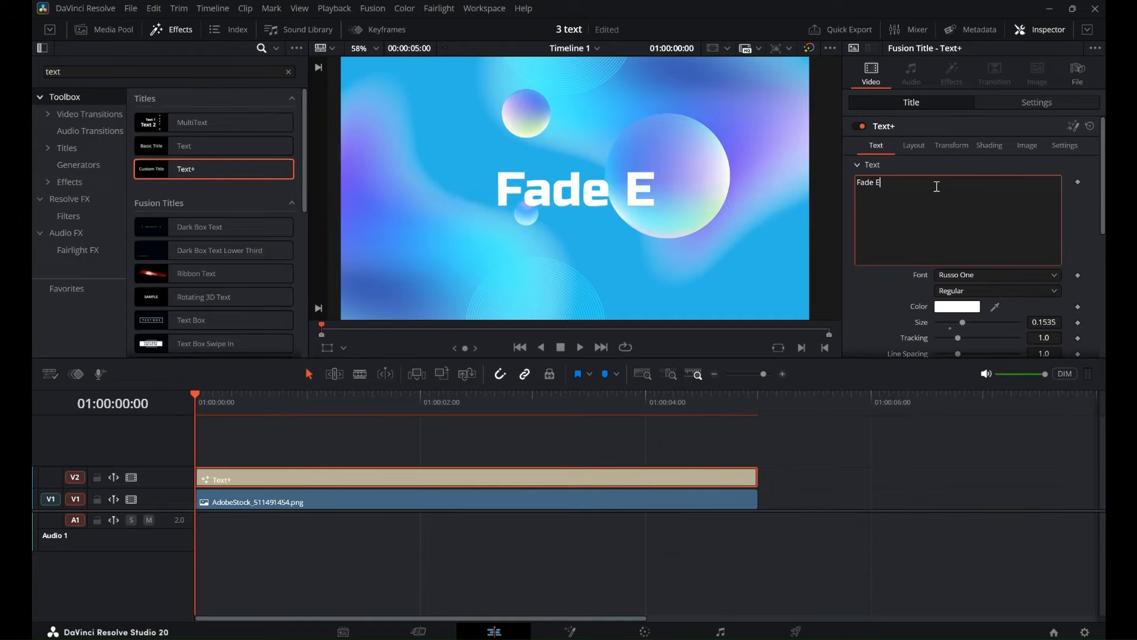
text(ffect)
key(Return)
text(in DaVinci)
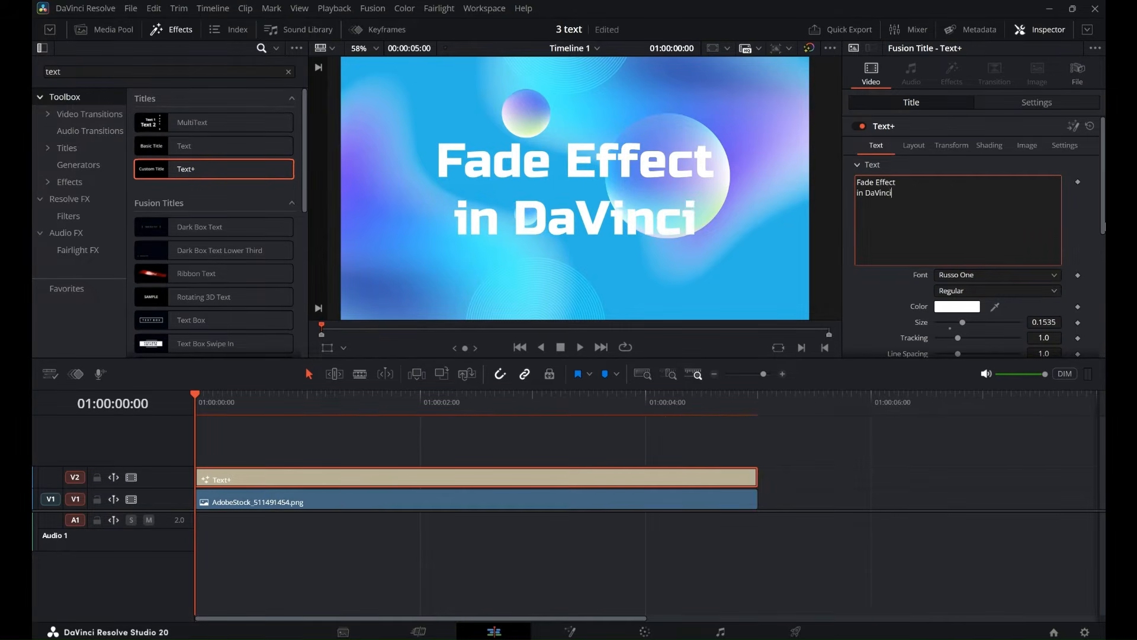
Open the title in the Fusion page and tighten its line spacing to about 0.441.
scroll(958, 265, down, 3)
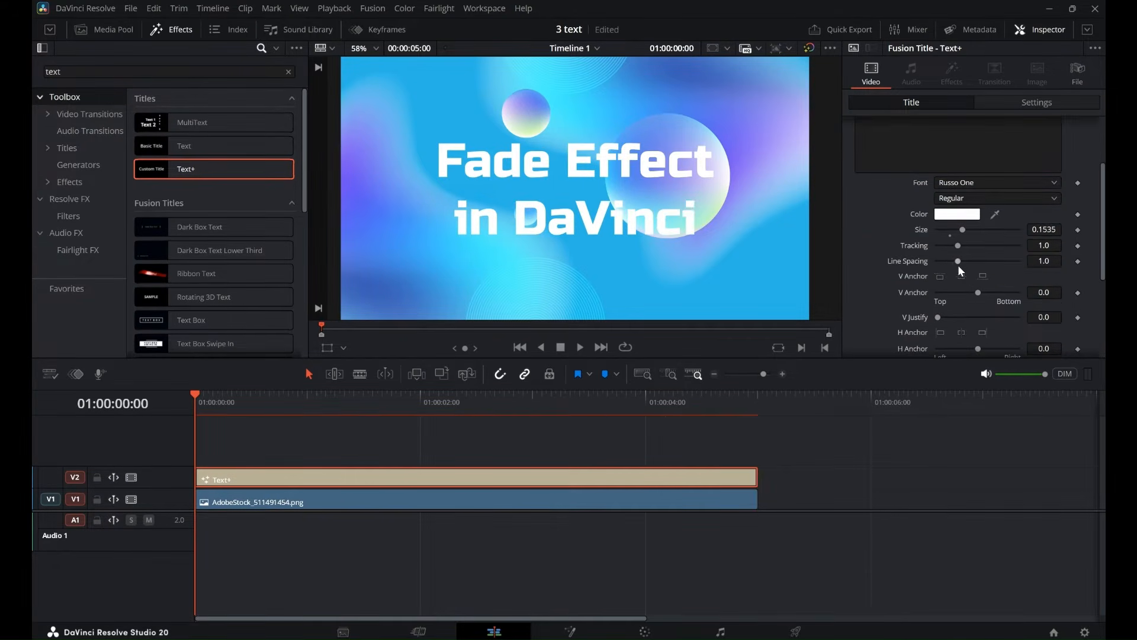
drag(957, 263, 950, 259)
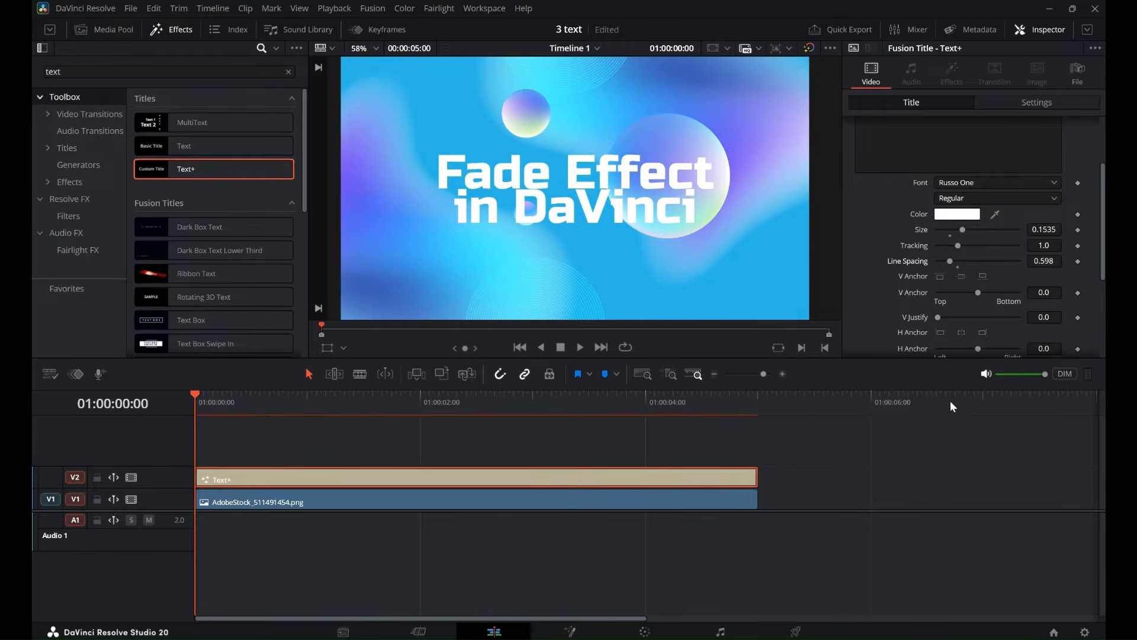
click(683, 478)
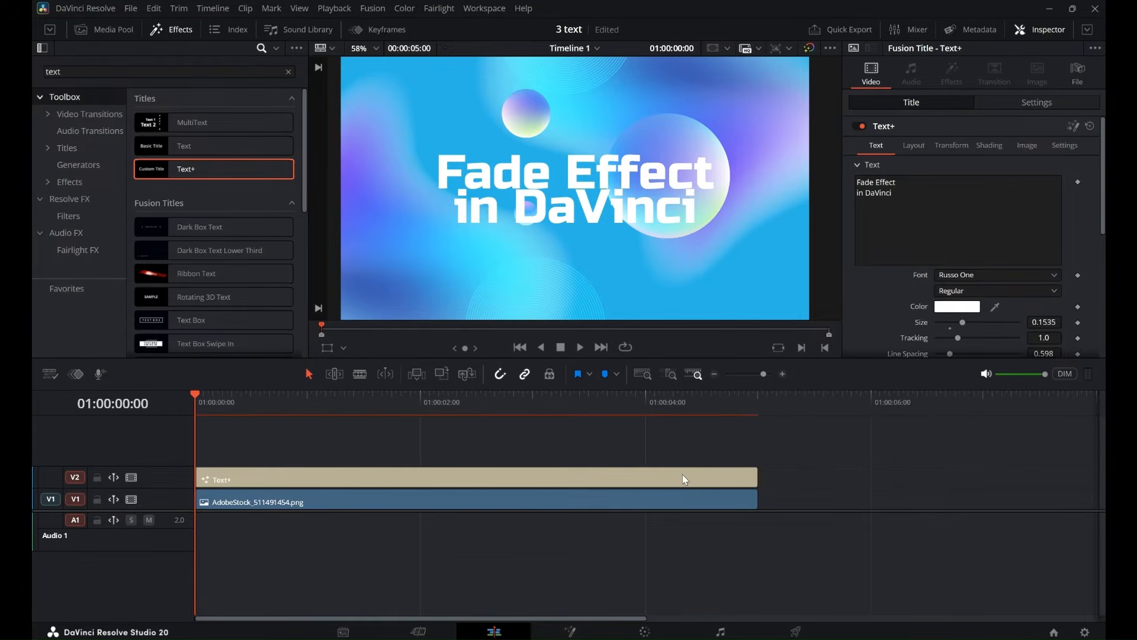
click(1070, 127)
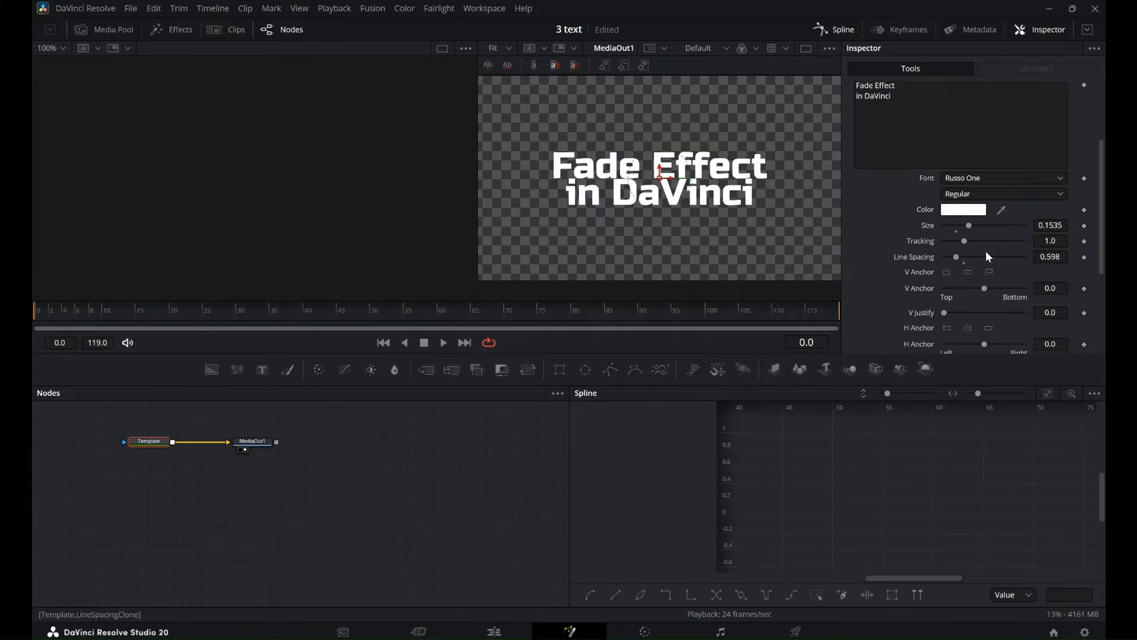
drag(954, 258, 951, 257)
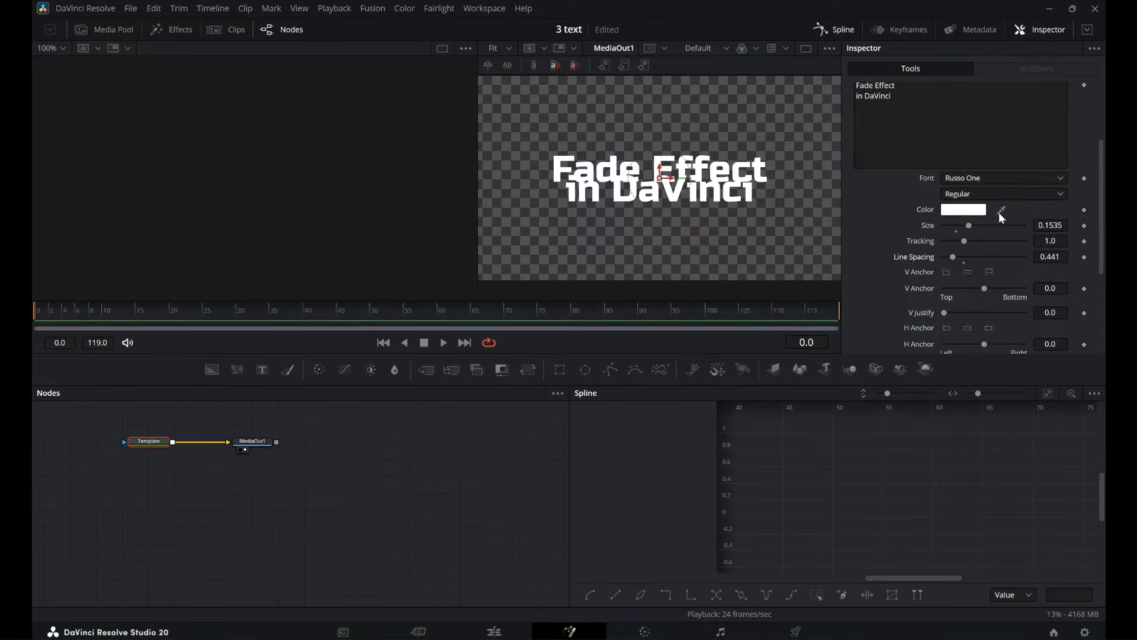
Switch the title's shading type to Gradient and make the gradient's black start stop fully transparent.
scroll(999, 212, up, 3)
click(995, 148)
scroll(996, 148, down, 2)
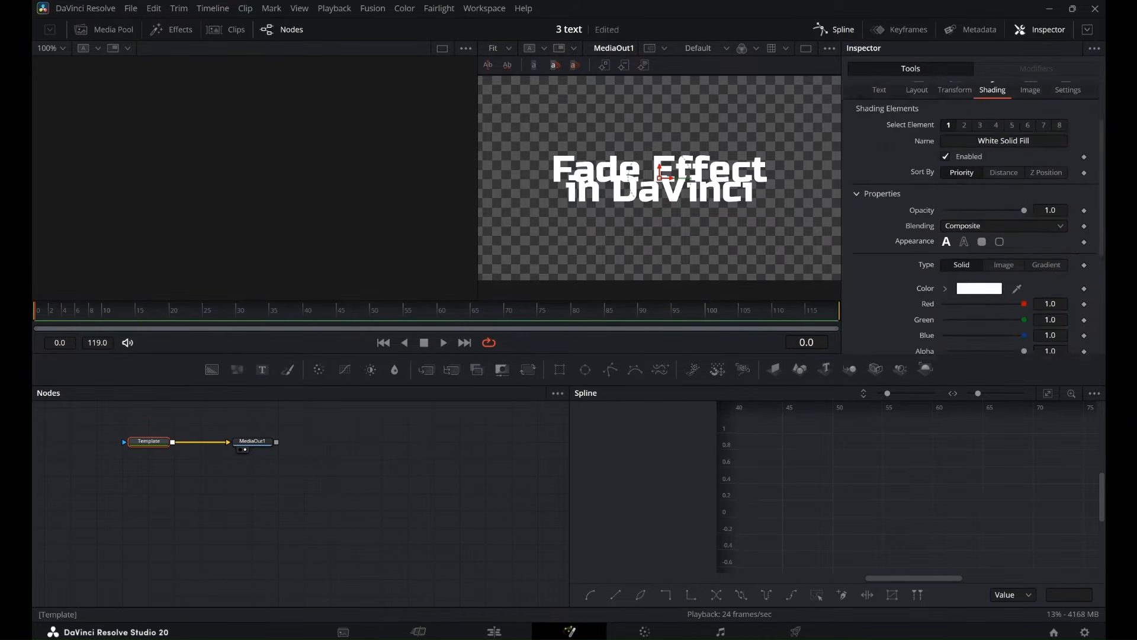
scroll(1050, 178, down, 3)
click(1050, 176)
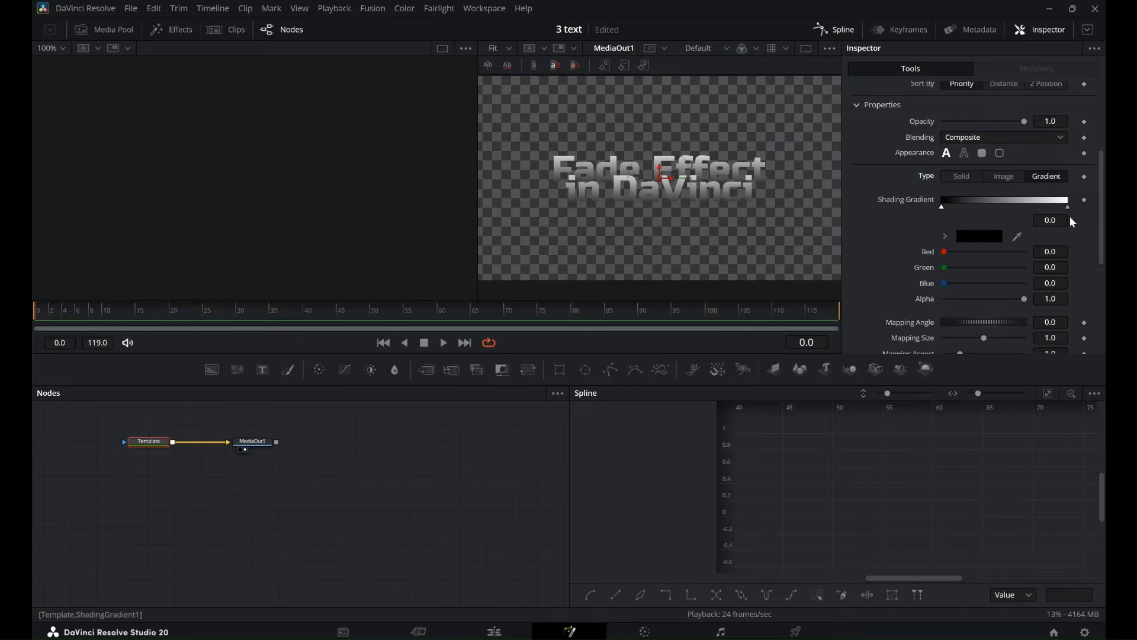
click(946, 237)
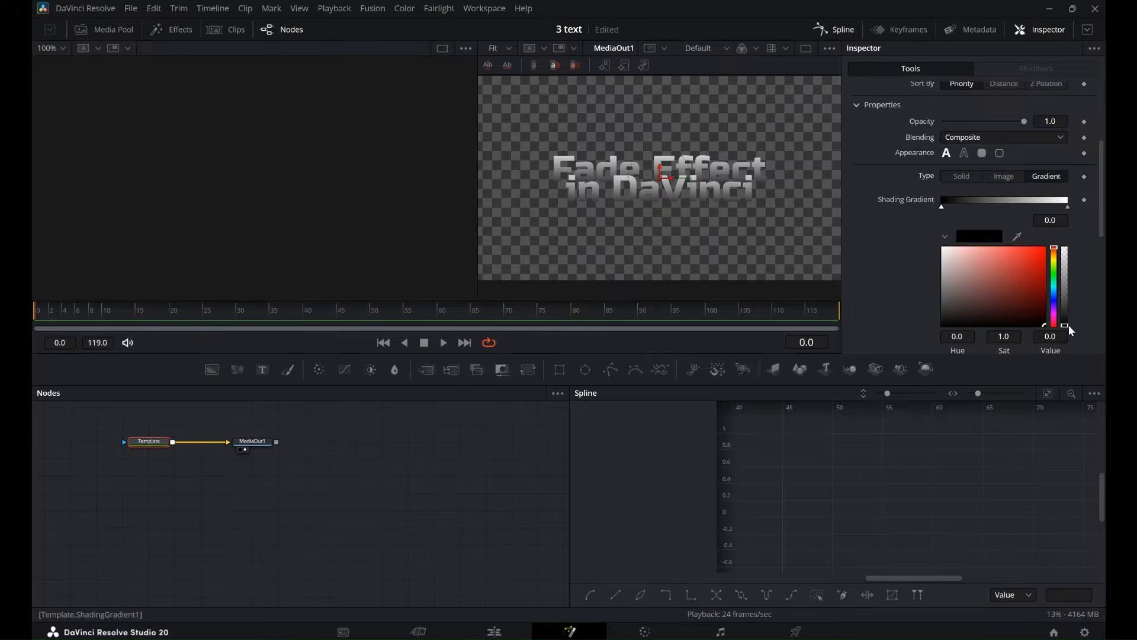
click(1067, 325)
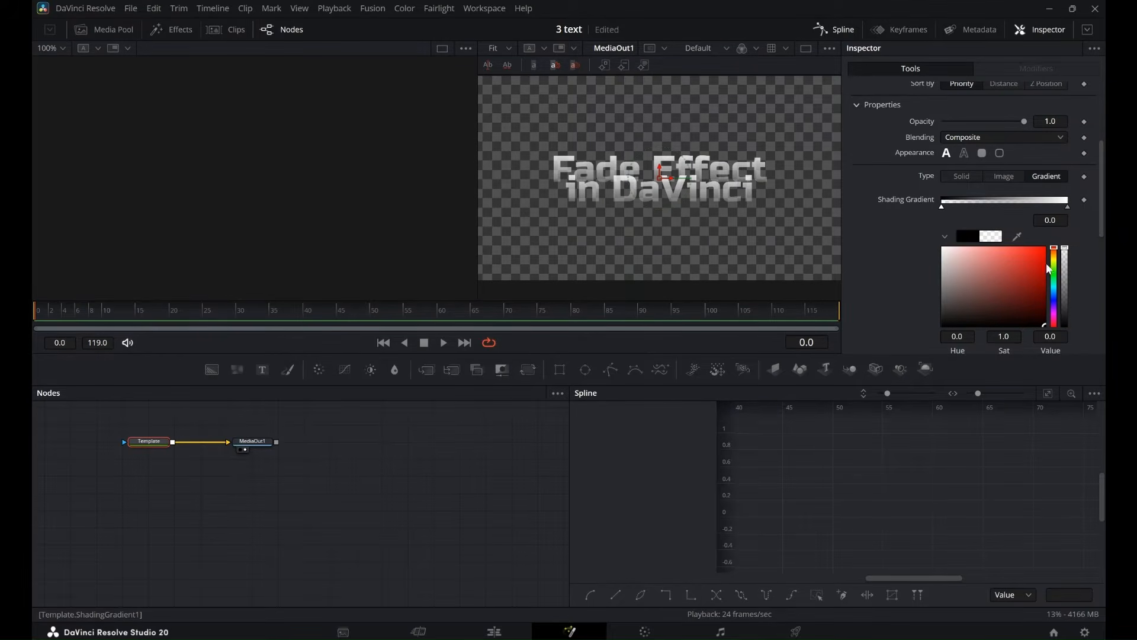
Colour the gradient's end stop red and move both stops inward, placing the transparent one at about 0.204.
click(1070, 208)
click(1043, 248)
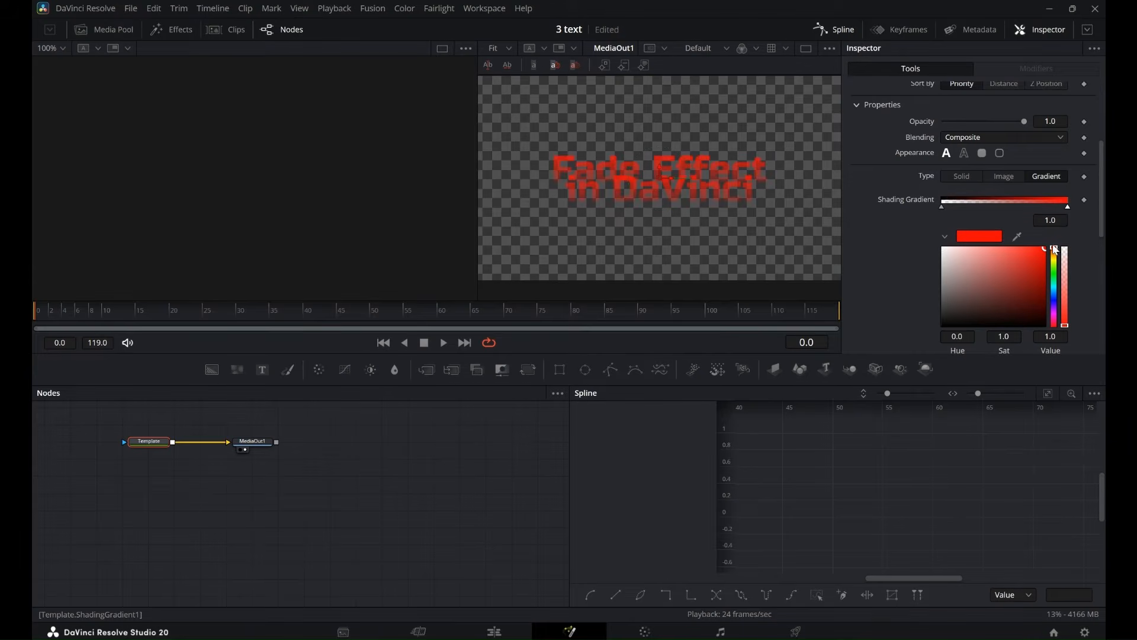
drag(943, 208, 975, 208)
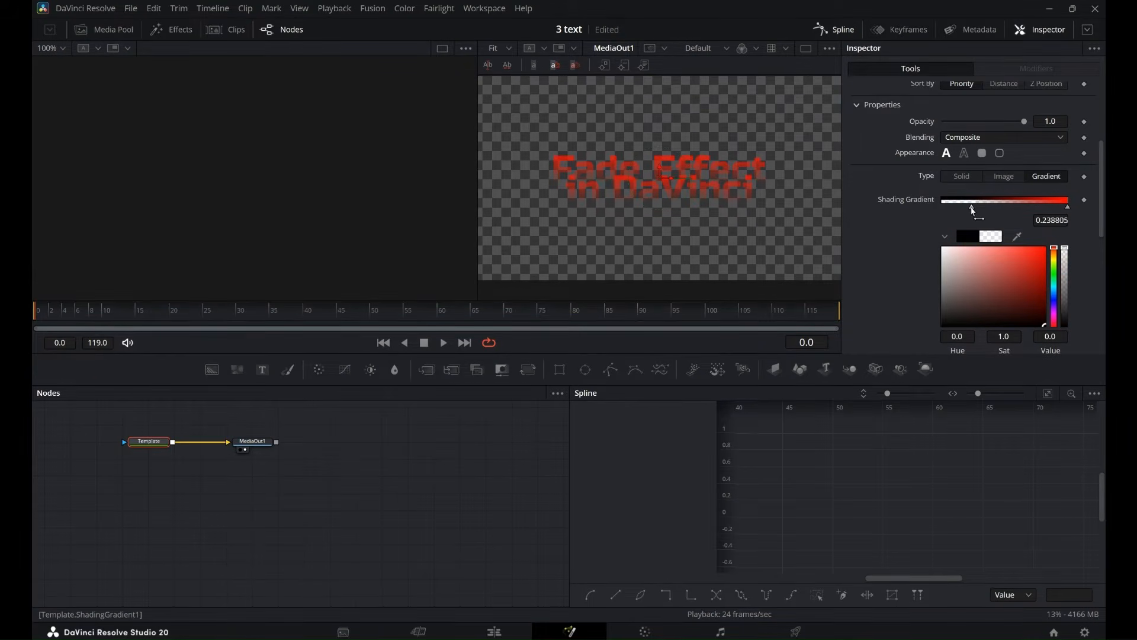
drag(1069, 207, 970, 211)
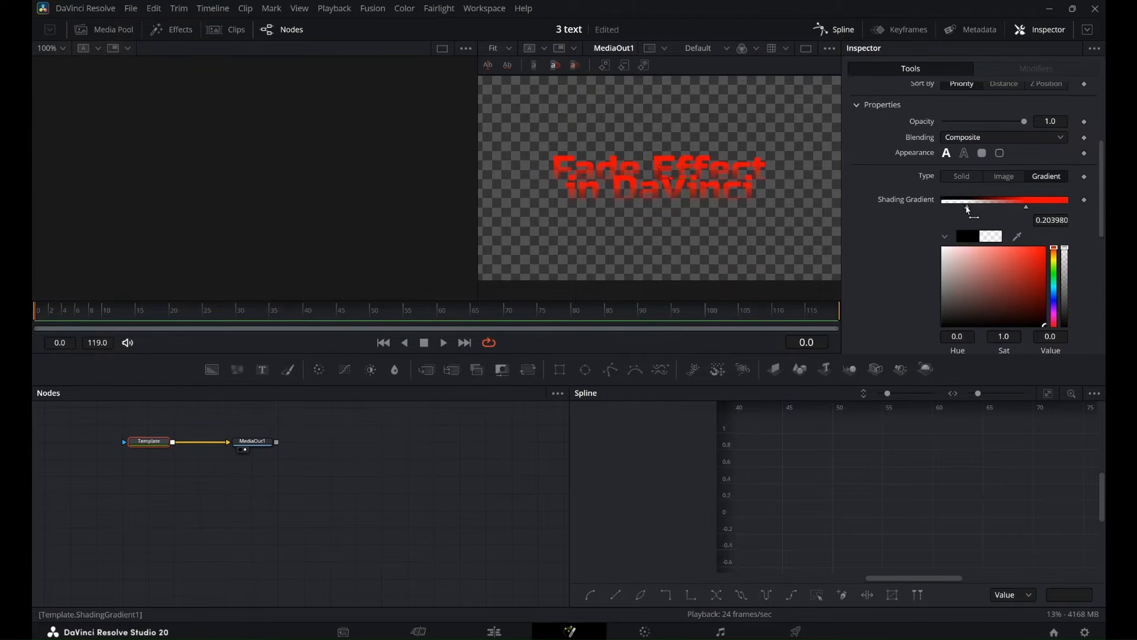
Increase the title's text size to about 0.189.
scroll(1010, 131, up, 5)
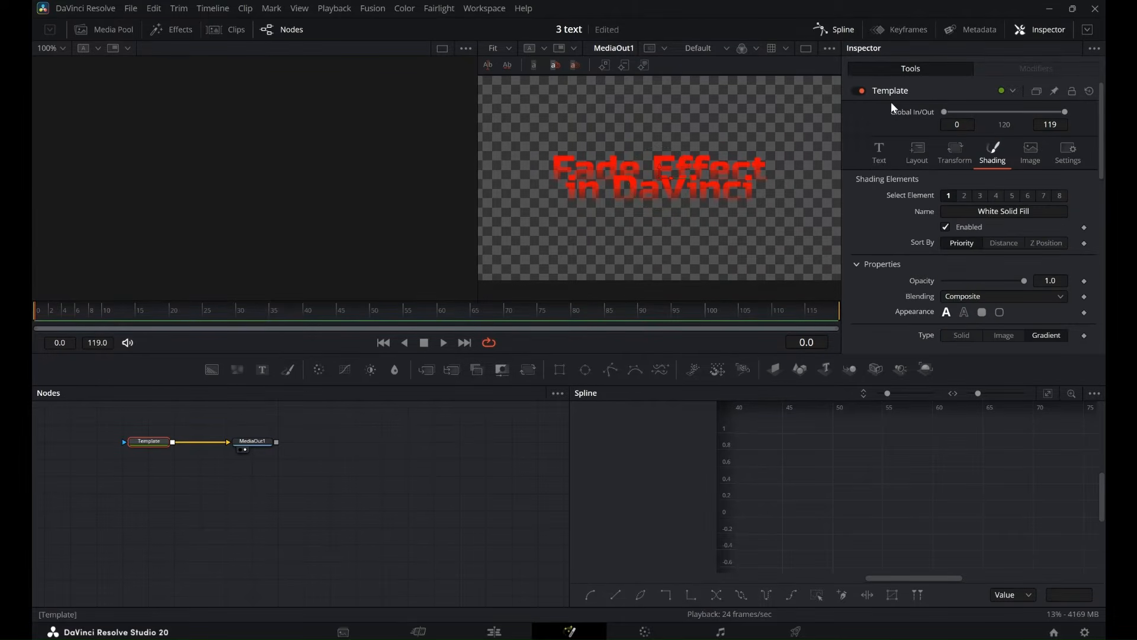
click(880, 153)
drag(969, 336, 972, 336)
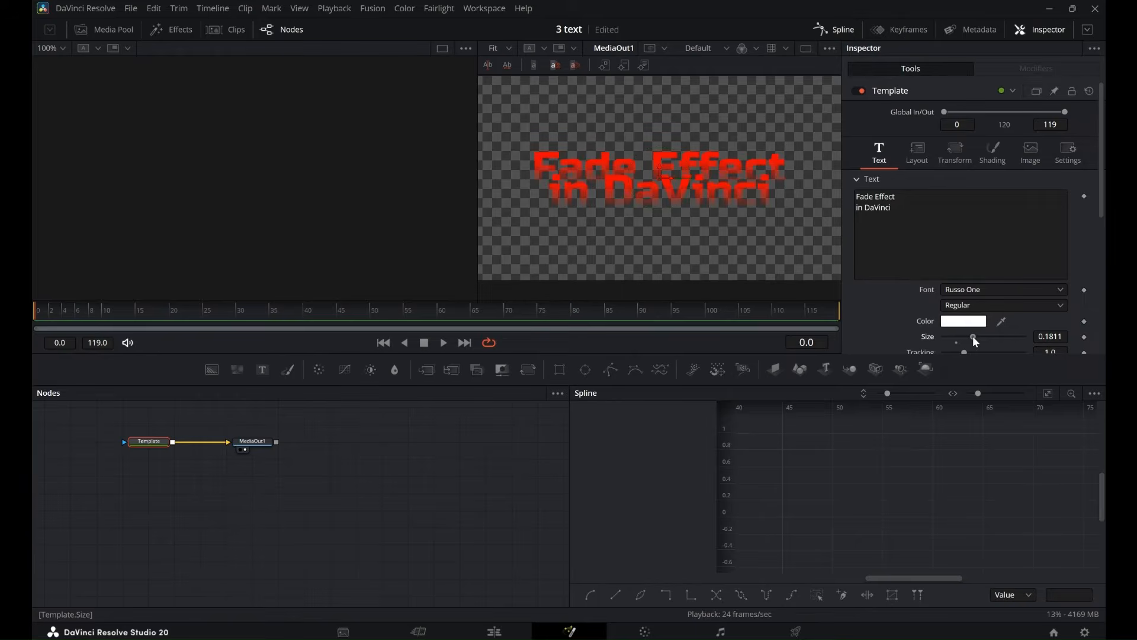
Move MediaOut1 farther from Template and insert a Transform node between them.
drag(261, 443, 406, 449)
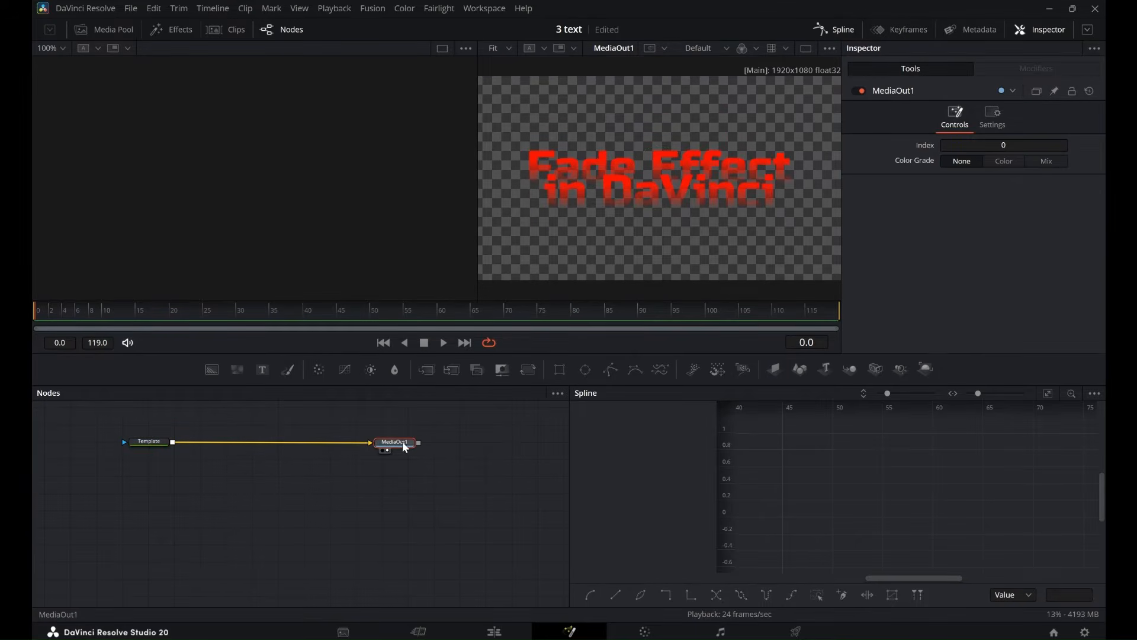
click(156, 442)
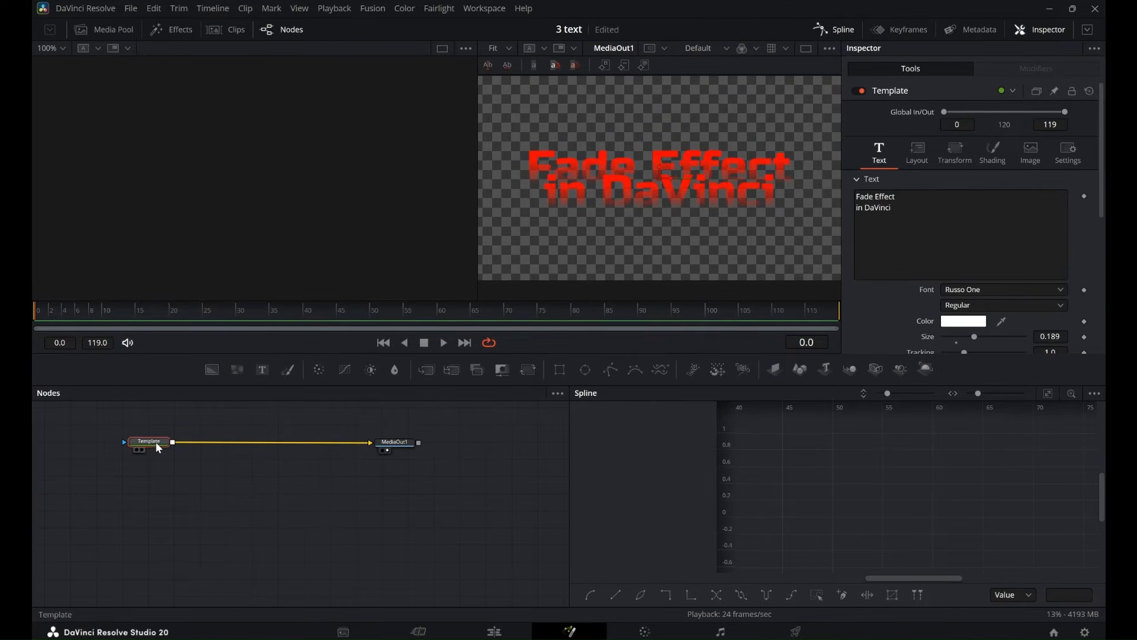
click(528, 370)
drag(203, 433, 224, 446)
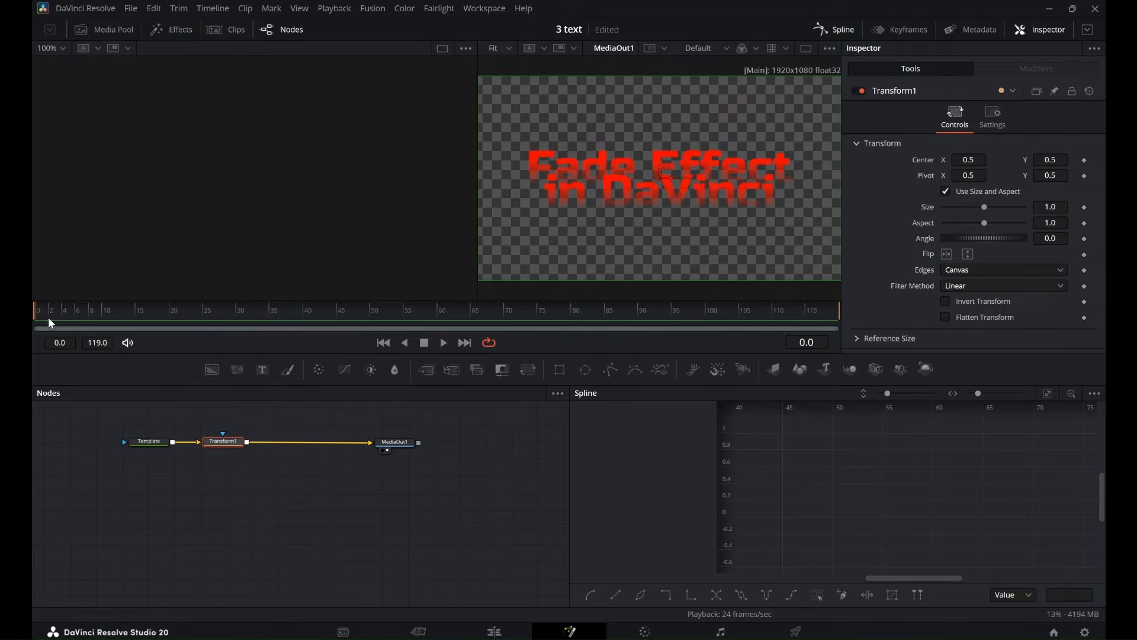
Keyframe the Transform node's Center Y from -0.151 at frame 0 to 0.5 at frame 35.
drag(48, 318, 31, 333)
click(1085, 161)
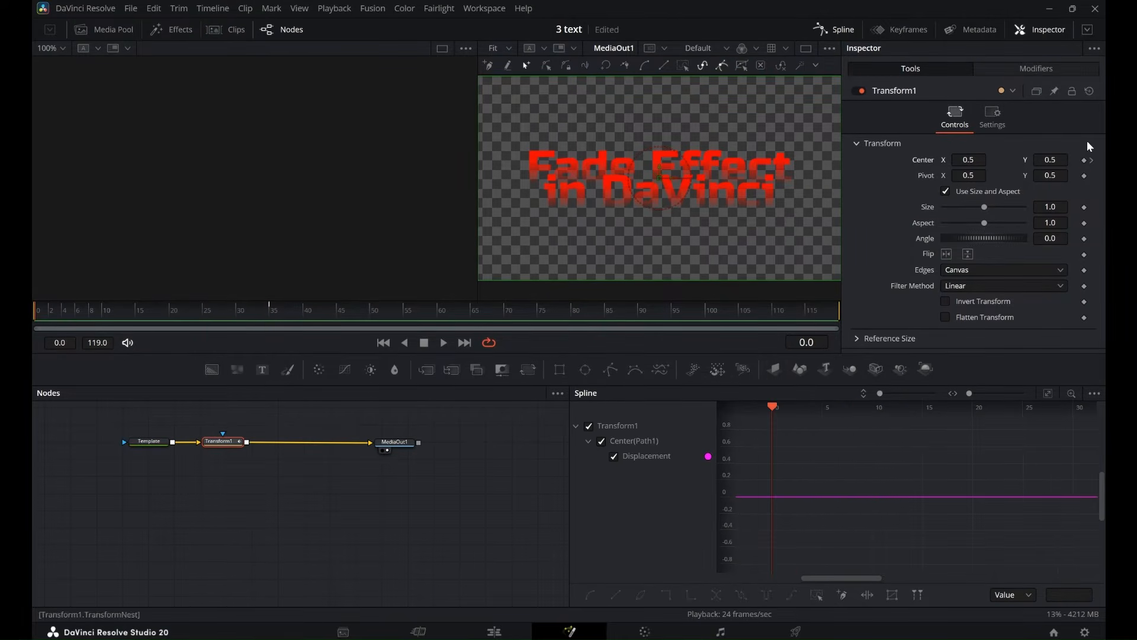
click(1086, 162)
drag(1052, 160, 675, 232)
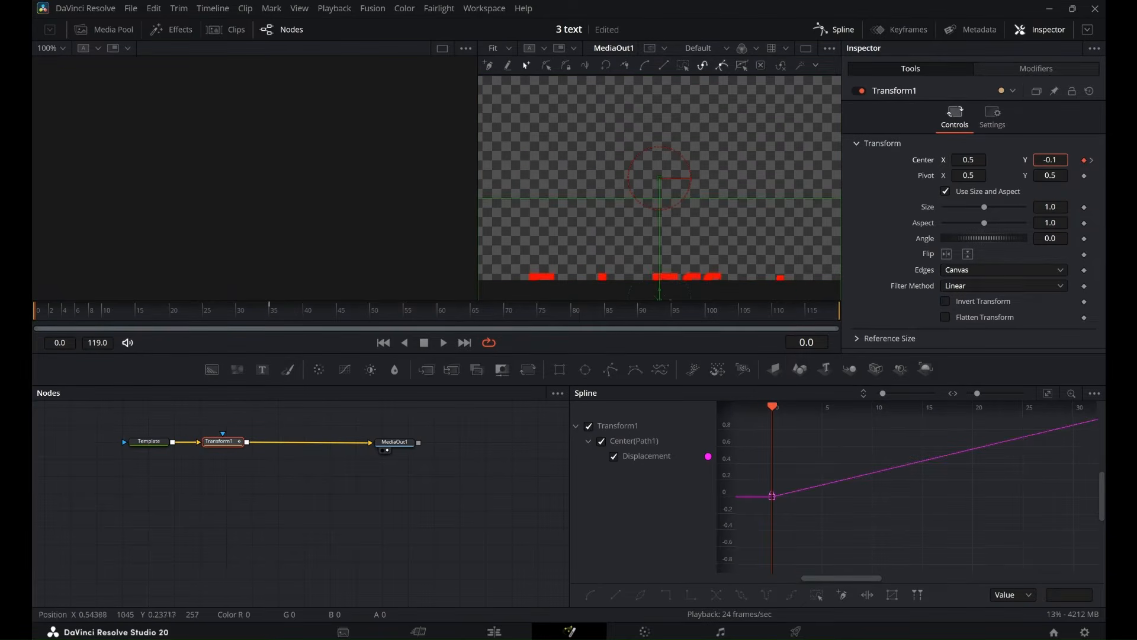
drag(1052, 160, 1056, 159)
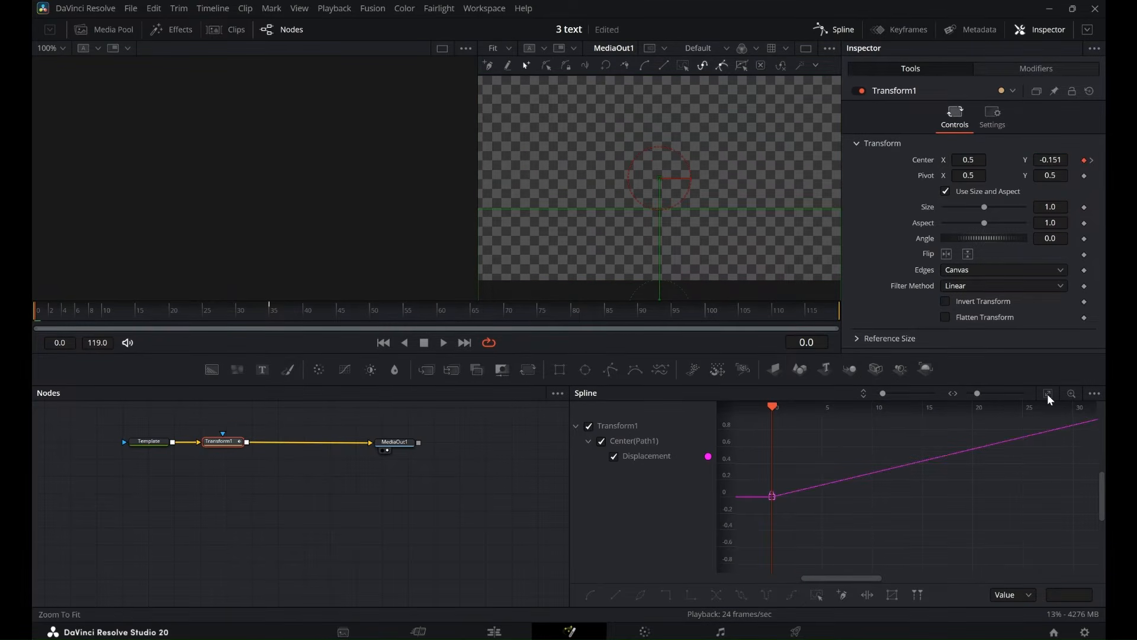
Fit the displacement curve in the Spline editor, select both keyframes and apply an ease-out curve.
click(1047, 394)
drag(752, 421, 1086, 567)
right_click(851, 451)
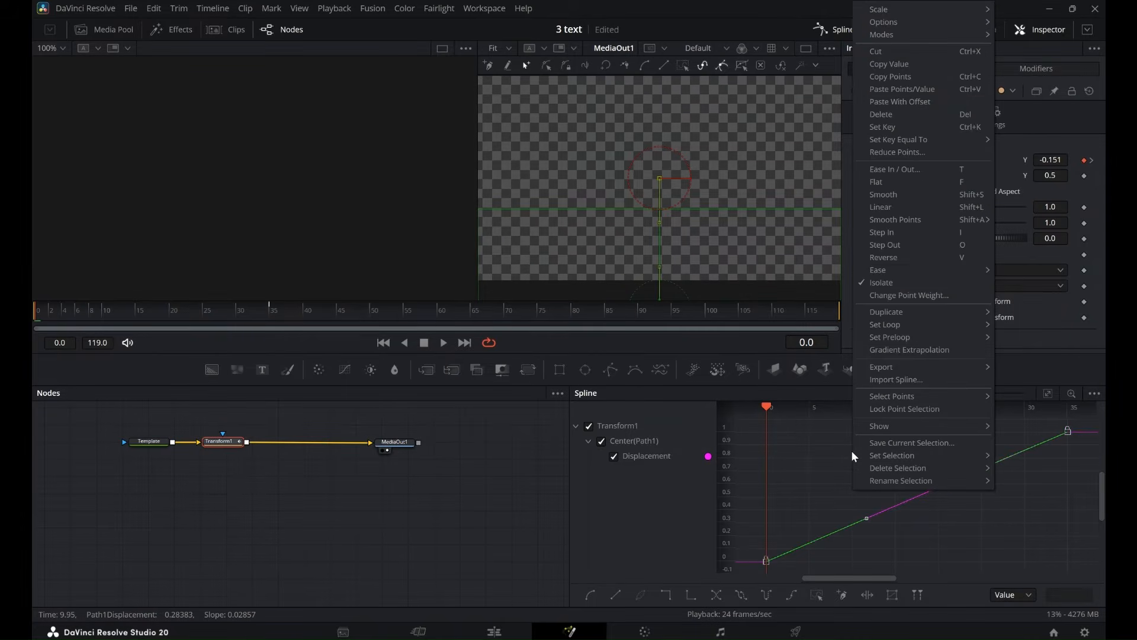
mouse_move(935, 269)
click(1031, 308)
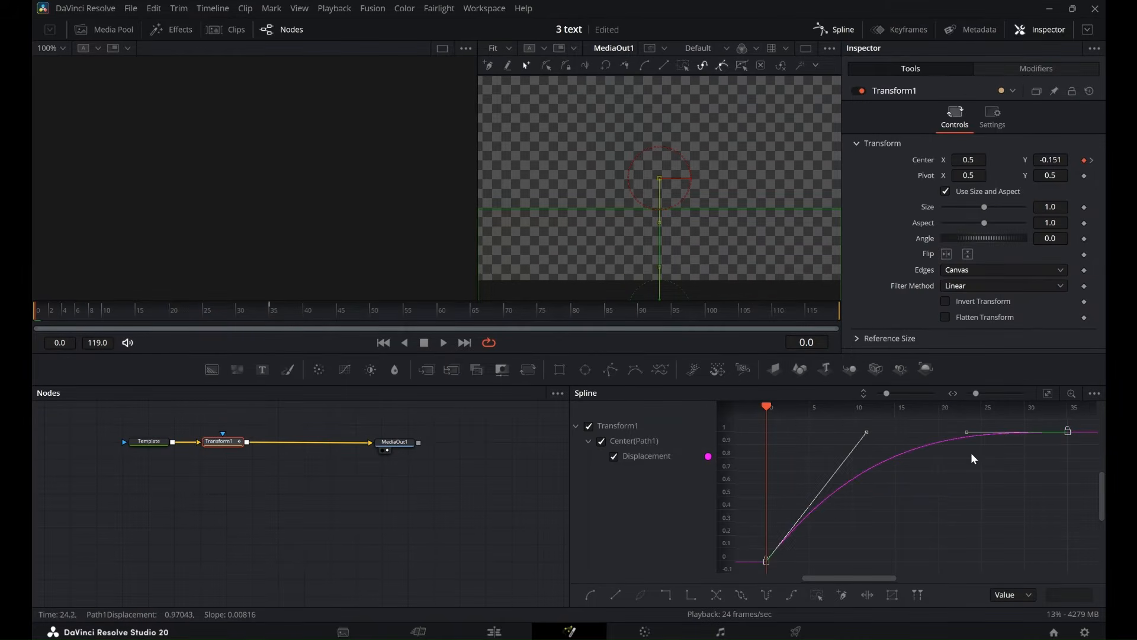
Adjust both spline handles for a steeper start and a longer, flatter ending, and play the animation.
right_click(866, 433)
click(865, 434)
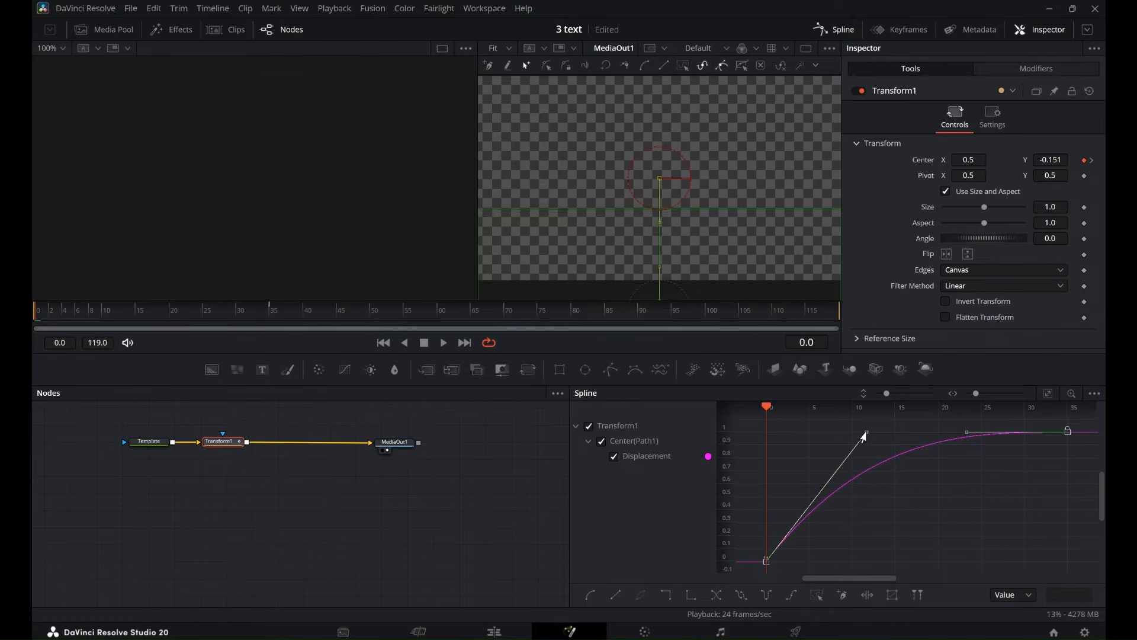
drag(866, 433, 771, 432)
drag(967, 432, 879, 437)
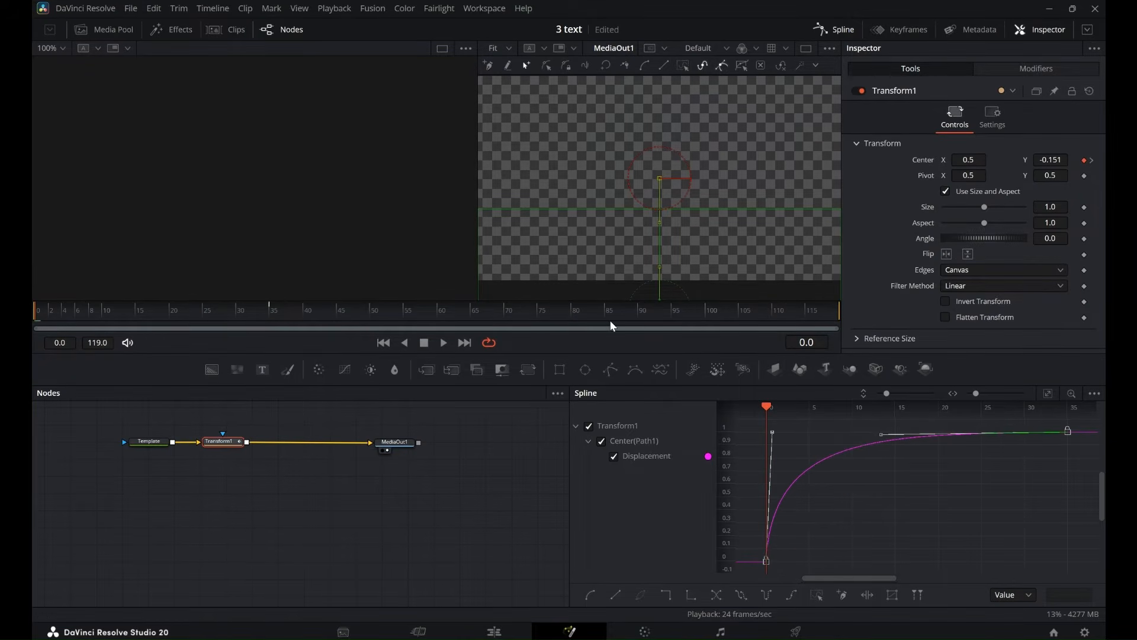
click(444, 343)
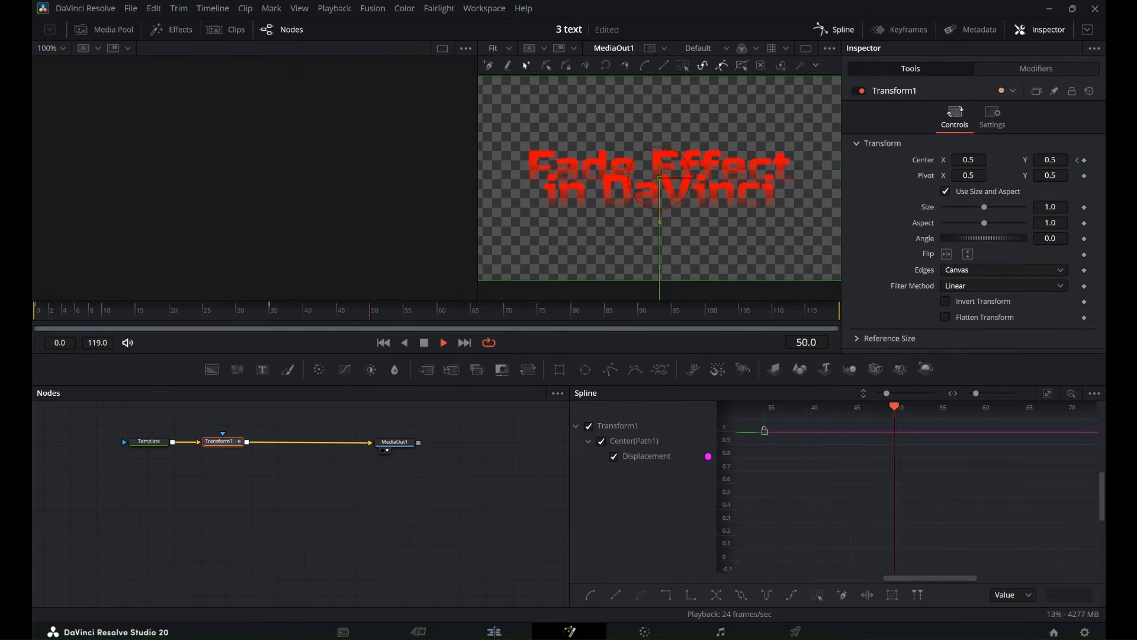
Back on the Edit page, keyframe the title's shading opacity from minimum at 01:00:00:00 to 1.0 at about 01:00:01:08, and play it.
click(496, 632)
click(994, 147)
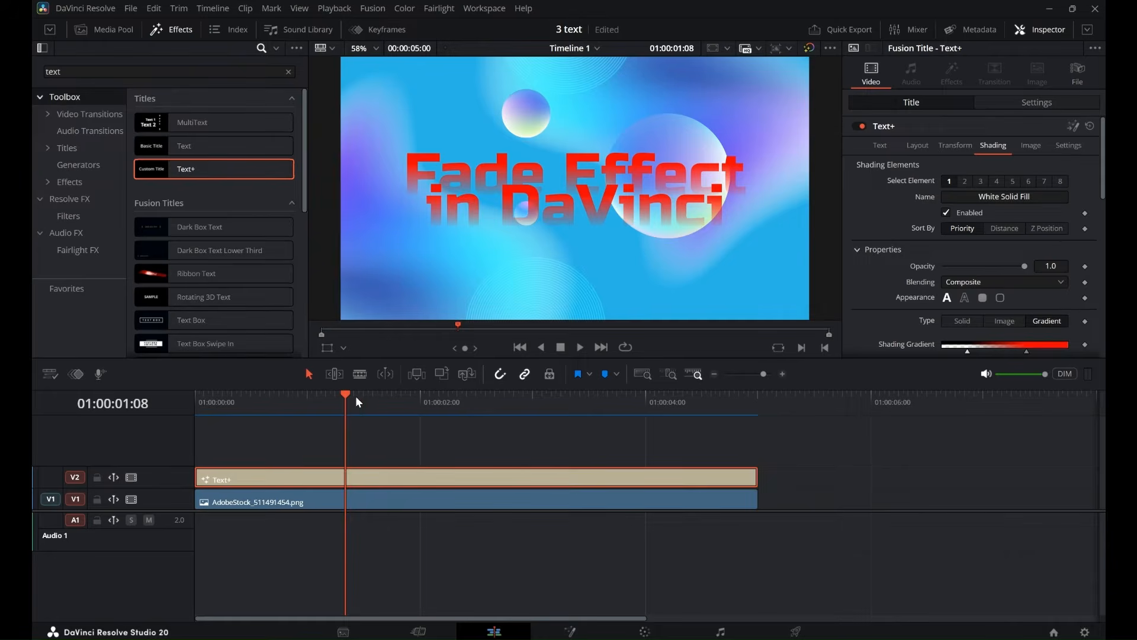
drag(357, 398, 162, 411)
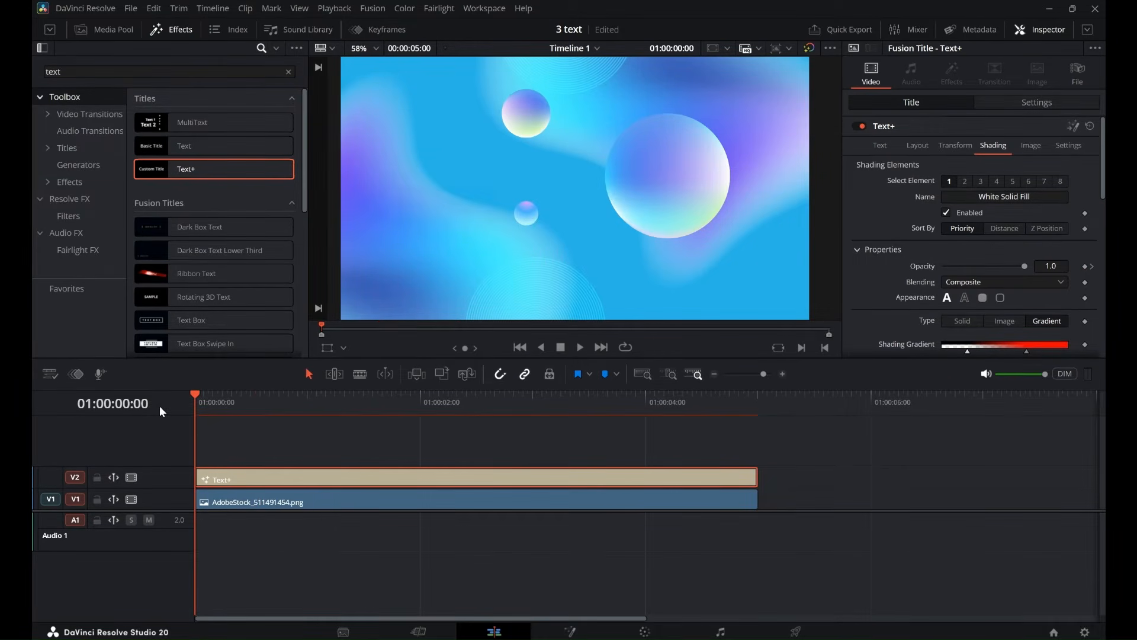
drag(1025, 264, 899, 267)
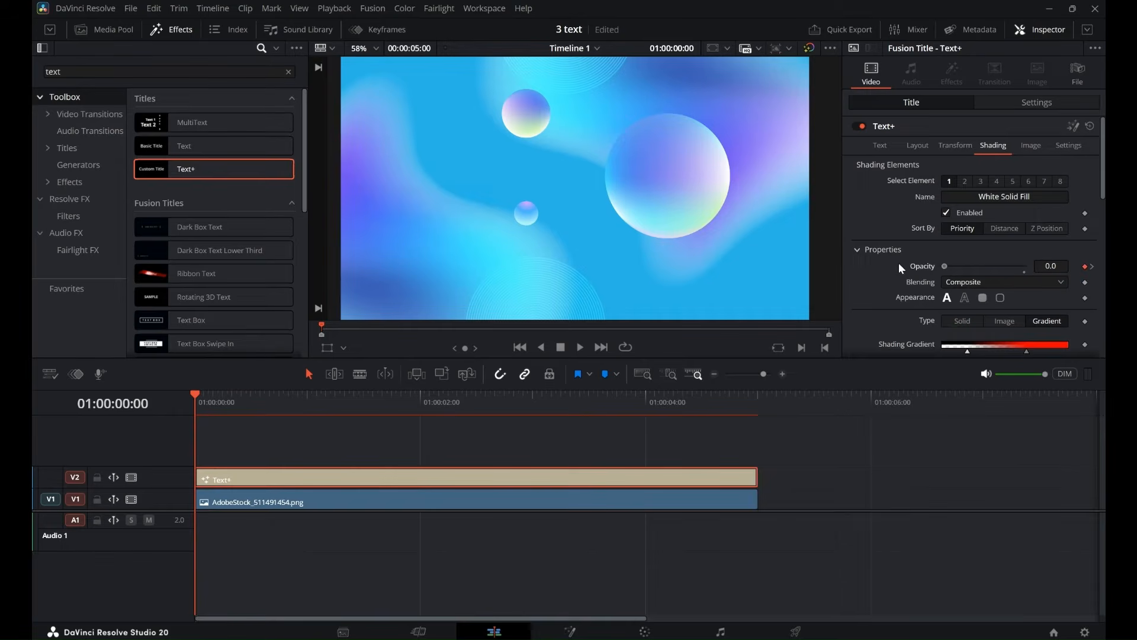
click(579, 347)
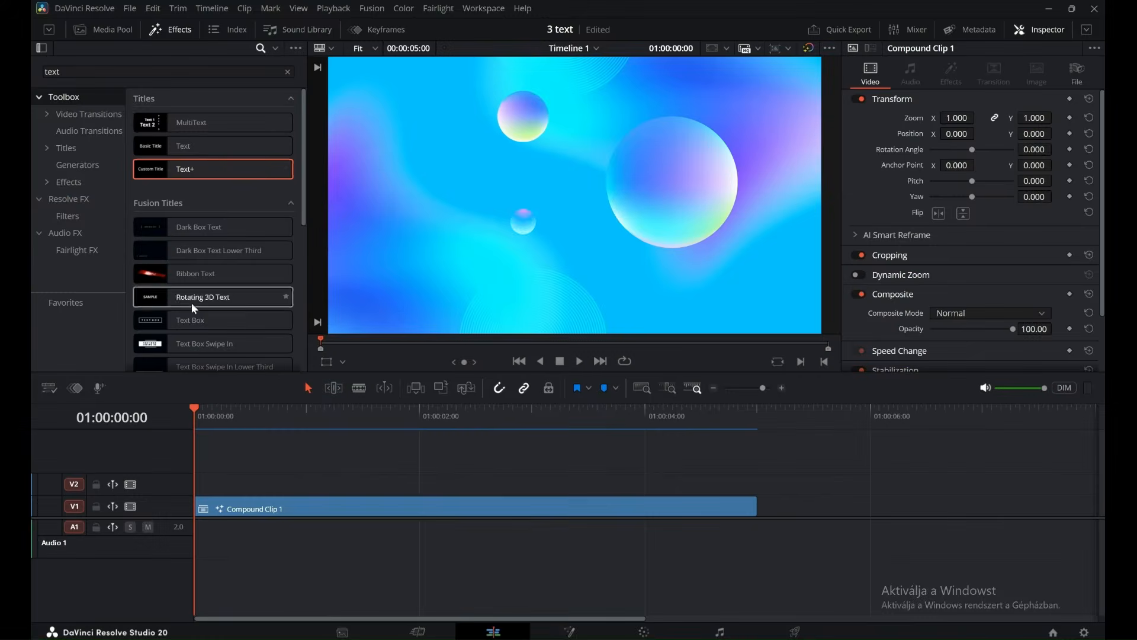
Place a Text+ title on track V2 above Compound Clip 1 reading "Shine Text" with "Effect" on the second line.
drag(213, 169, 237, 487)
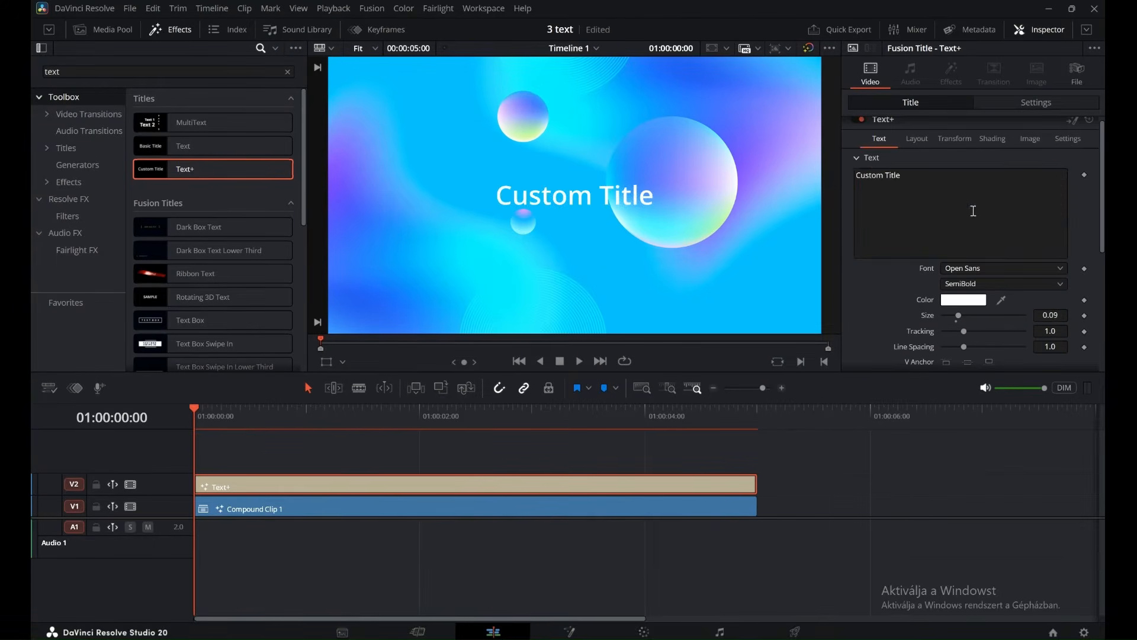
click(974, 211)
key(BackSpace)
key(BackSpace)
key(BackSpace)
key(BackSpace)
key(BackSpace)
key(BackSpace)
key(BackSpace)
key(BackSpace)
key(BackSpace)
key(BackSpace)
key(BackSpace)
key(BackSpace)
text(Shine Text)
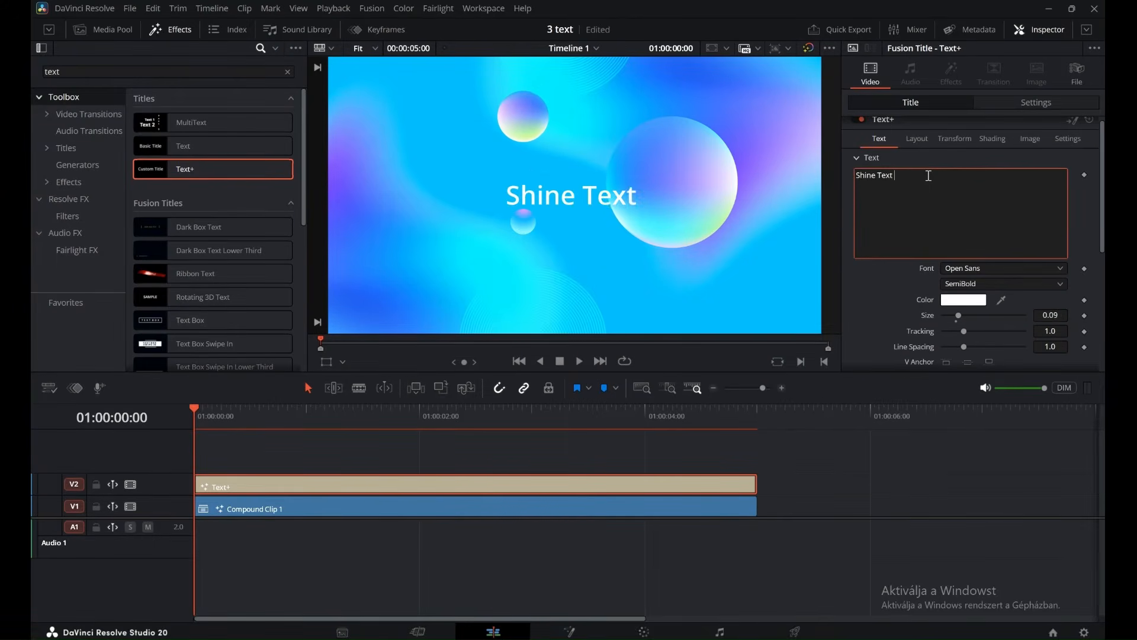
key(Return)
text(Effect)
Set the title's font to Russo One, its size to about 0.1772 and its line spacing to about 0.756.
click(1030, 272)
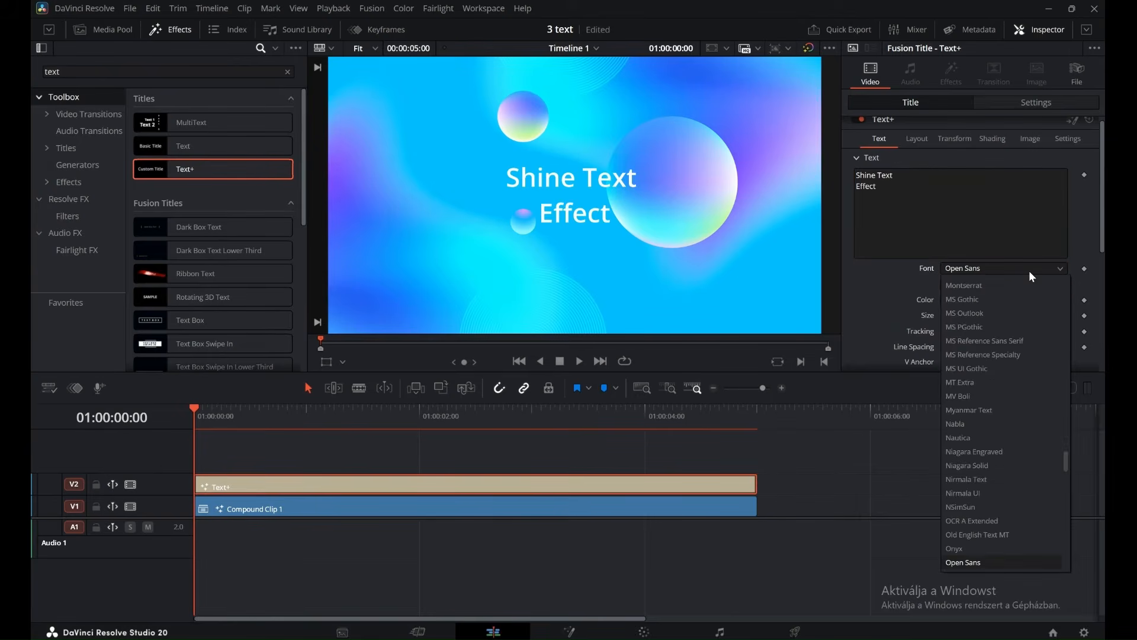
key(r)
key(Down)
key(Down)
key(Down)
key(Down)
key(Down)
key(Down)
key(Down)
key(Down)
key(Down)
key(Down)
key(Down)
key(Down)
click(1008, 560)
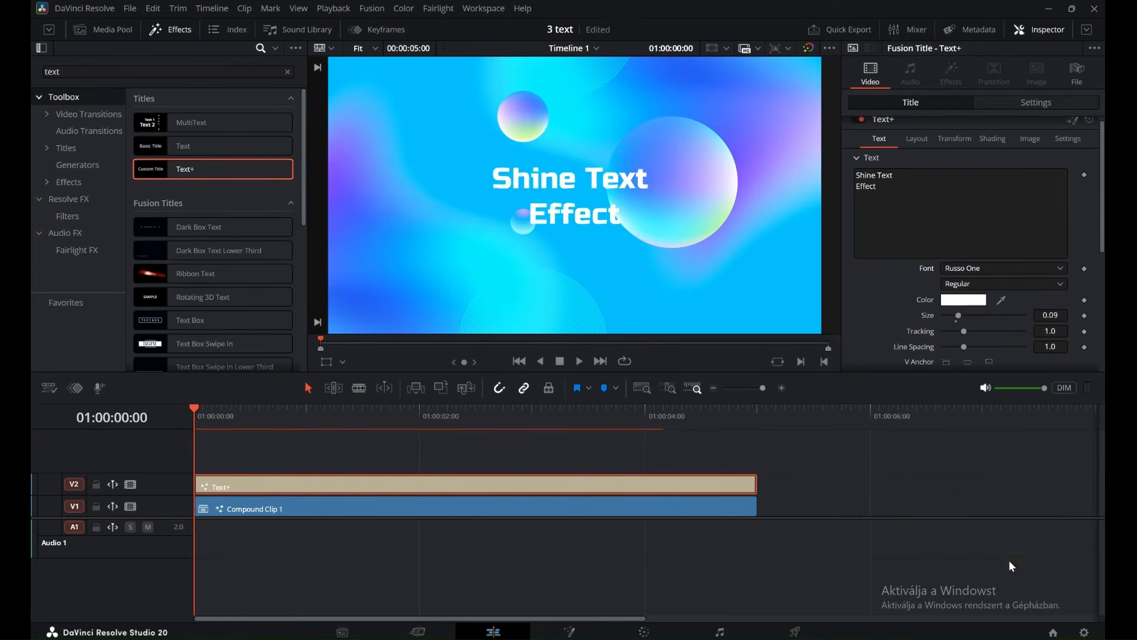
drag(959, 315, 959, 348)
Change the title's text colour to red.
click(966, 299)
click(430, 288)
click(690, 449)
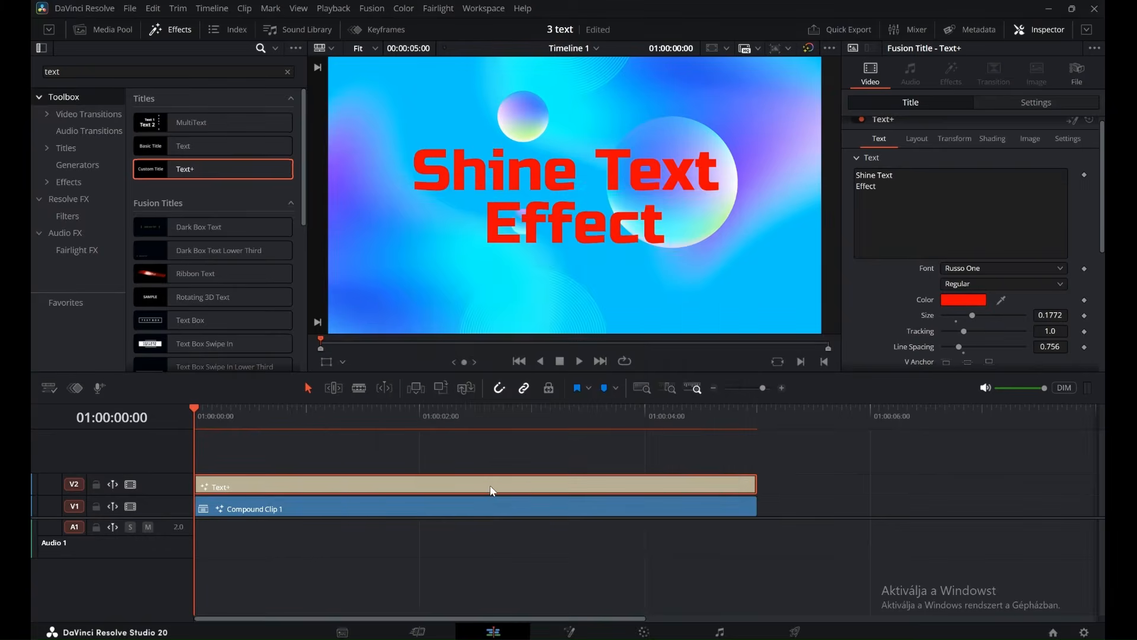
Open the title in the Fusion page and insert a Merge node between Template and MediaOut1.
right_click(489, 485)
click(552, 406)
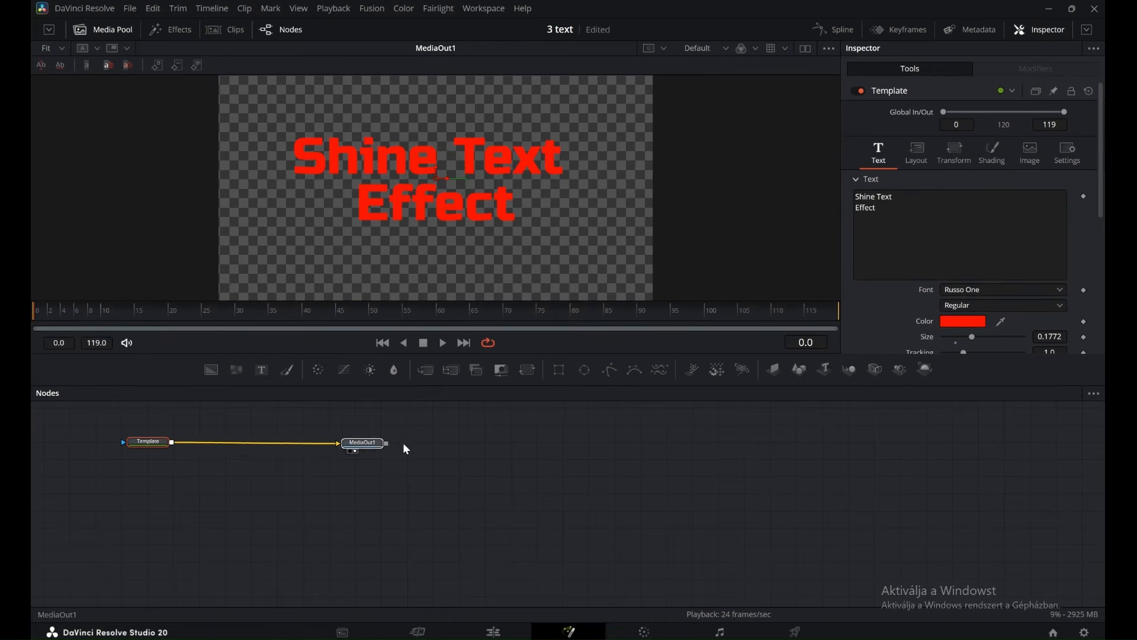
drag(154, 445, 218, 421)
click(426, 370)
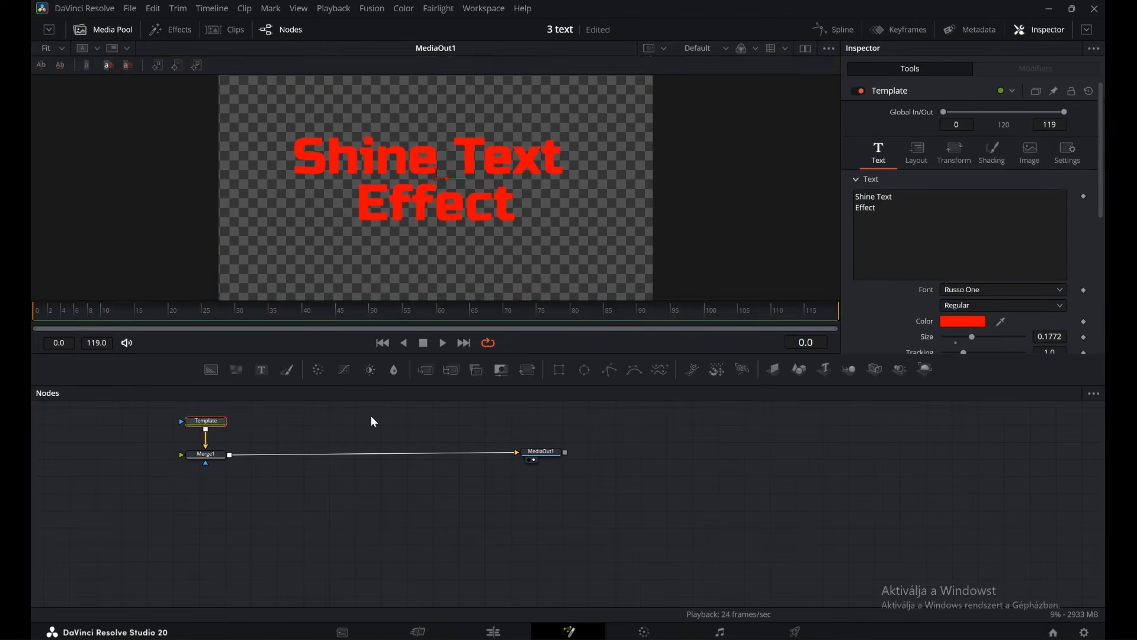
Add a Background node and merge it over Merge1's output, ahead of MediaOut1.
click(211, 369)
drag(395, 428, 229, 466)
click(373, 434)
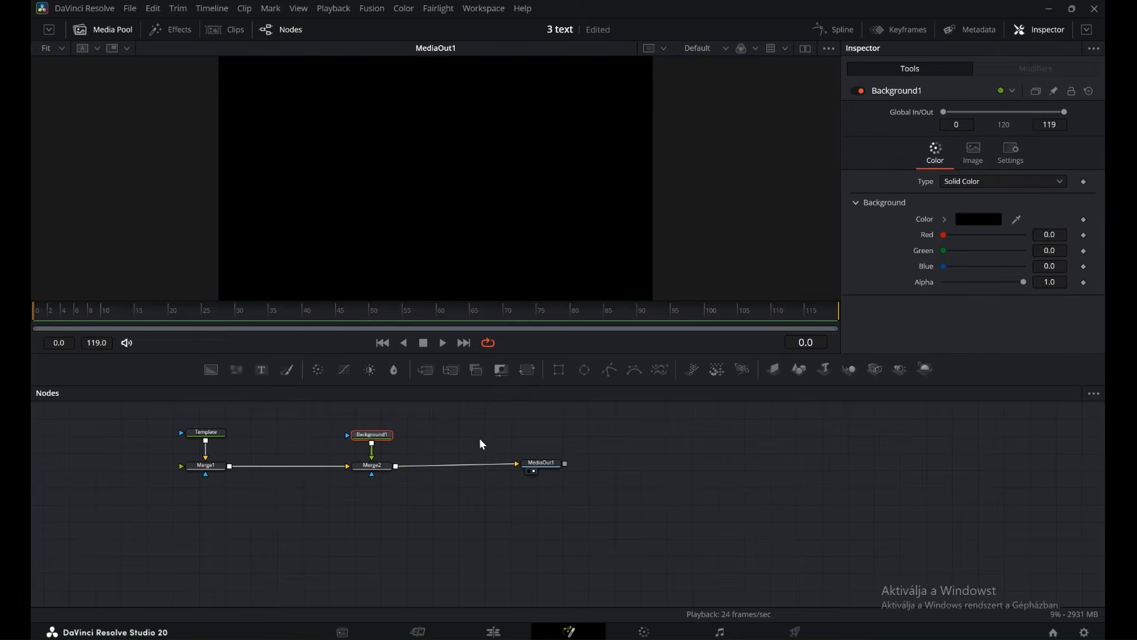
Mask the background with a Rectangle angled at 253.1, with height 0.102, soft edge 0.063 and border width 0.025.
click(559, 371)
drag(1022, 322, 950, 299)
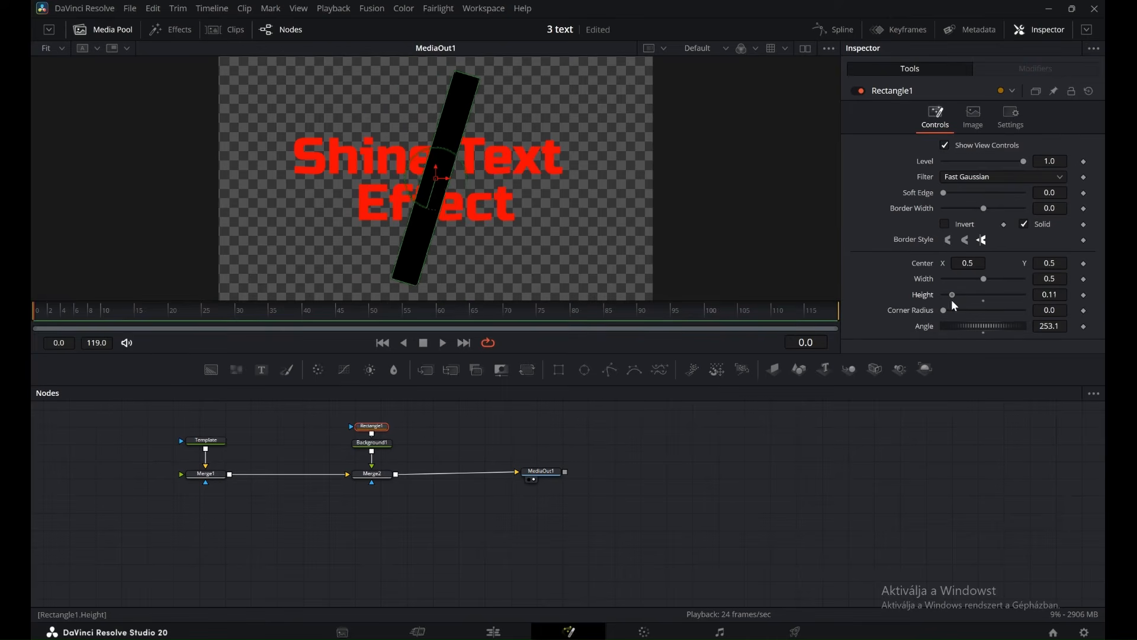
drag(946, 193, 990, 212)
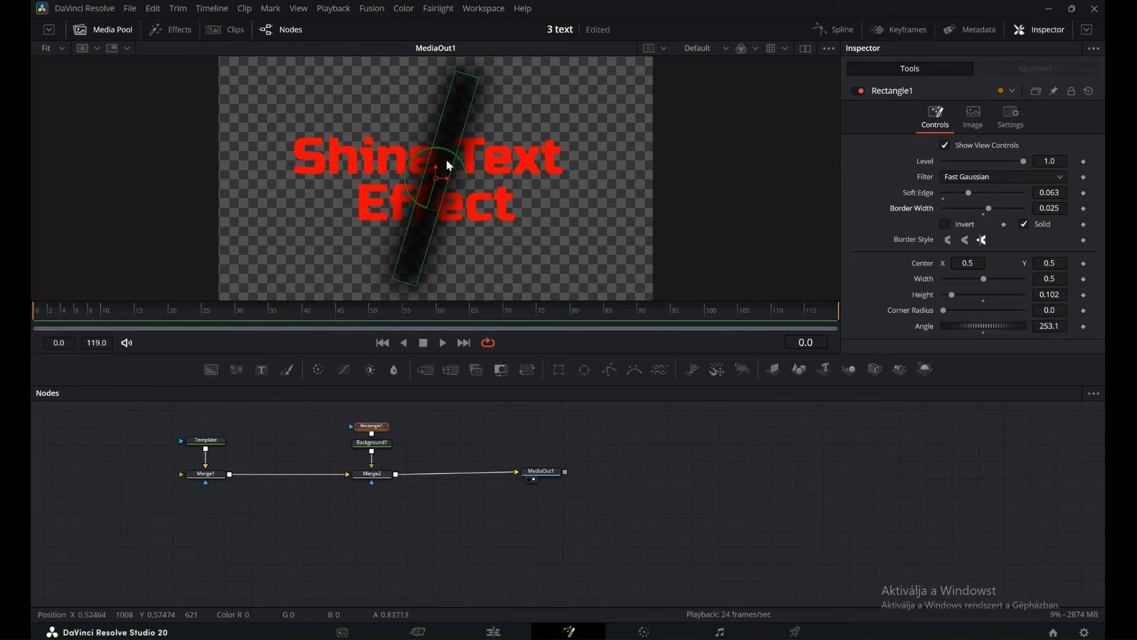
Set the Background1 node's colour to white.
click(373, 444)
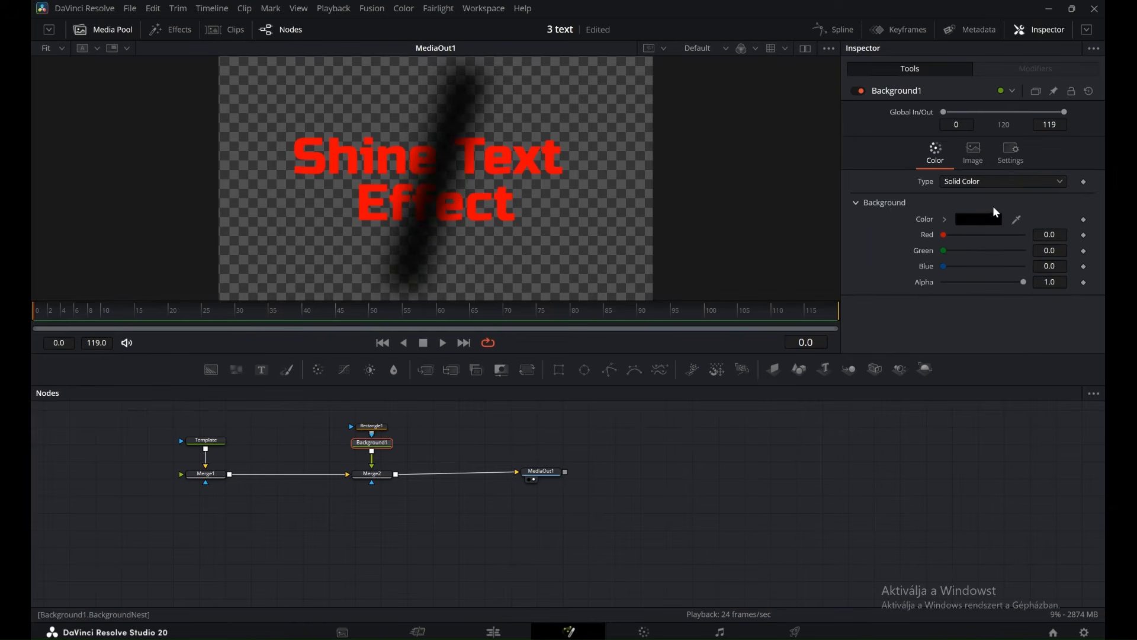
click(993, 222)
click(535, 312)
click(705, 450)
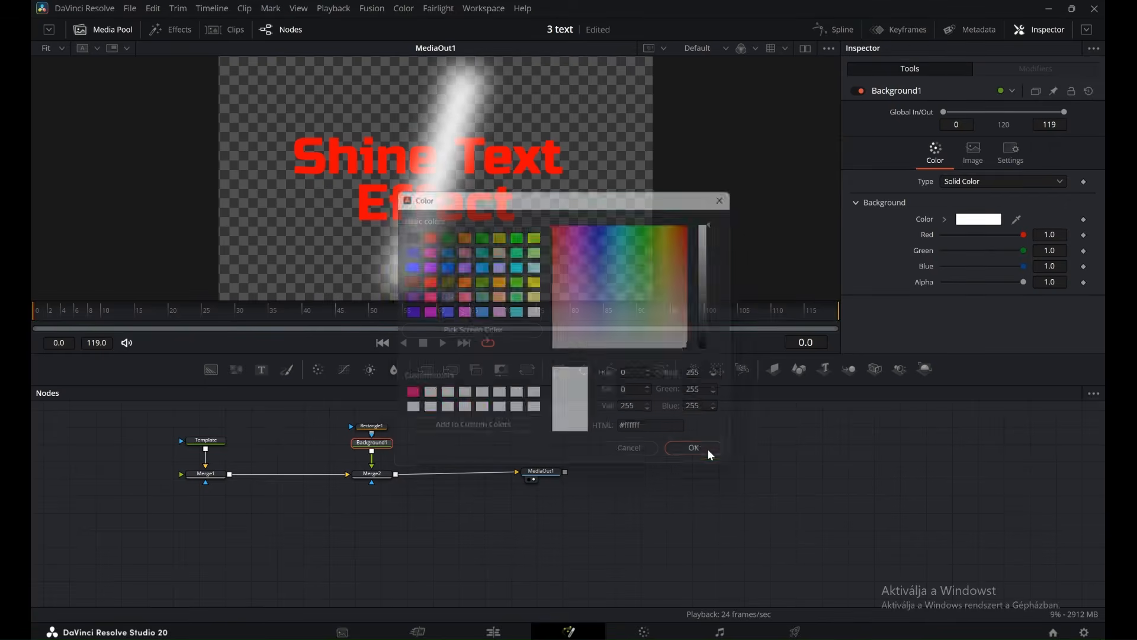
Duplicate the Template text node and connect the copy to Merge2's mask input.
click(211, 441)
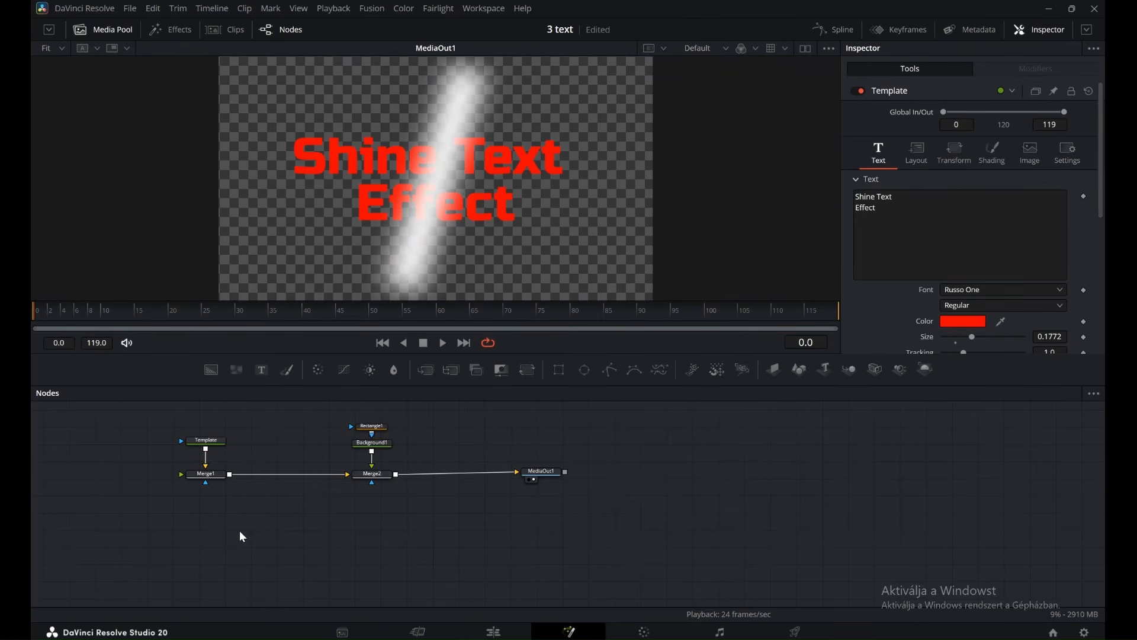
key(ctrl+v)
drag(265, 531, 372, 483)
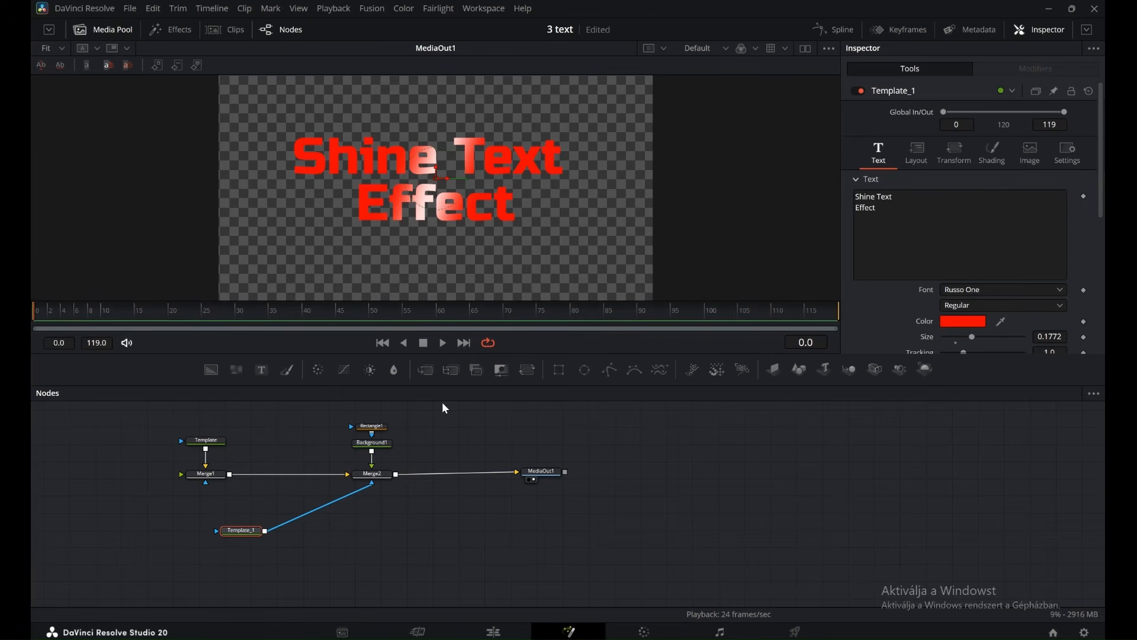
Keyframe the Rectangle's centre to sweep from X 0.0, Y 0.590206 at frame 0 to beyond the text's right end around frame 54.
click(376, 426)
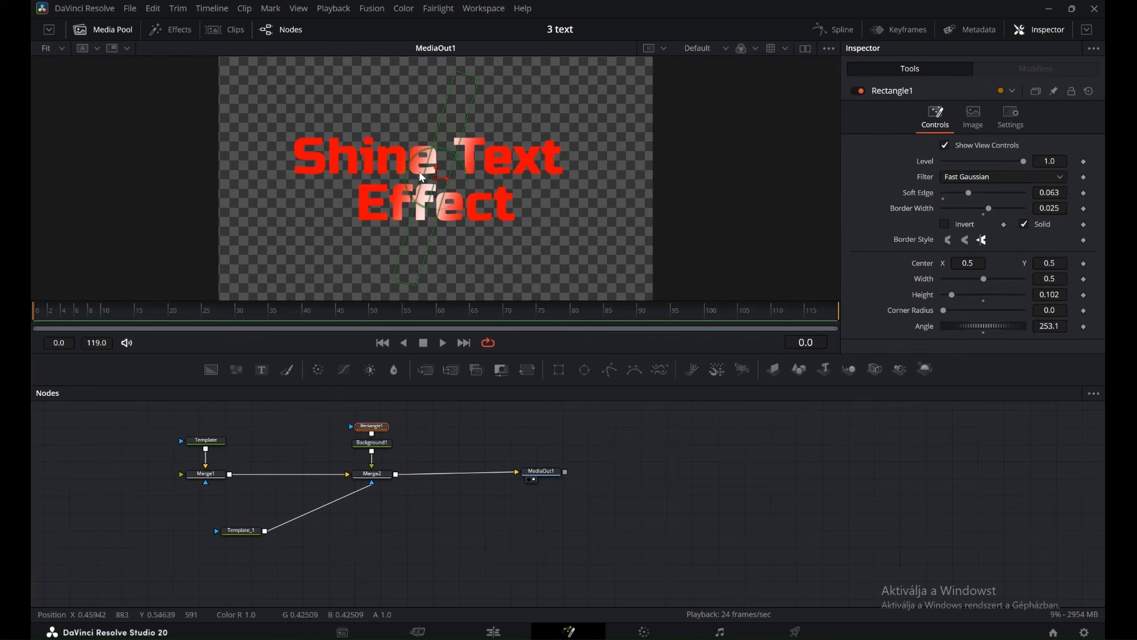
drag(436, 183, 219, 157)
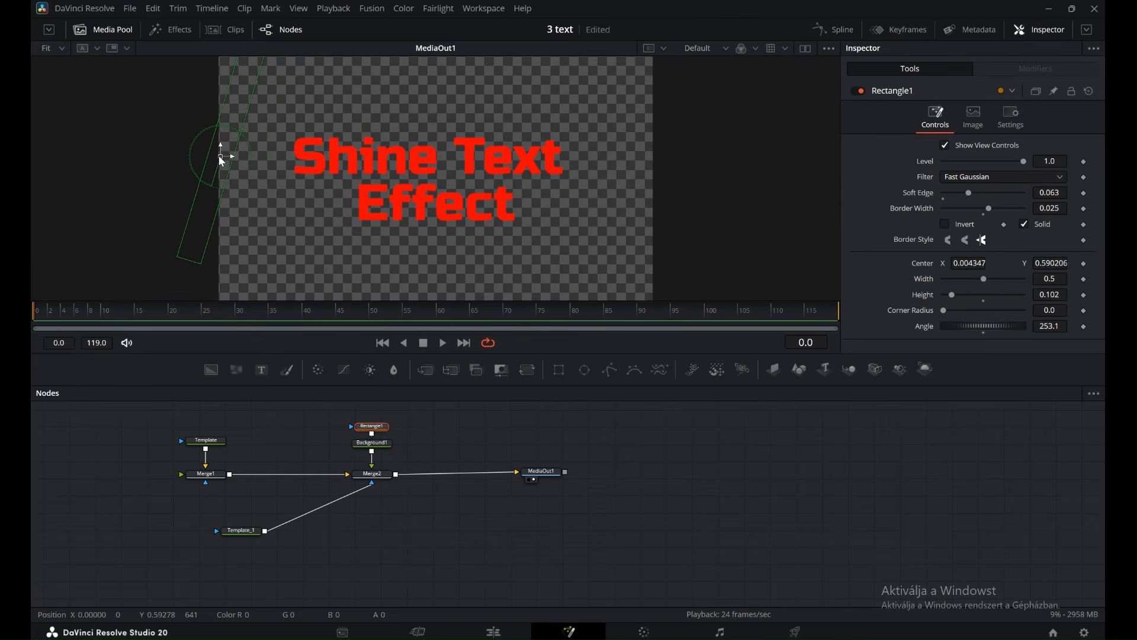
click(1083, 263)
drag(221, 157, 219, 156)
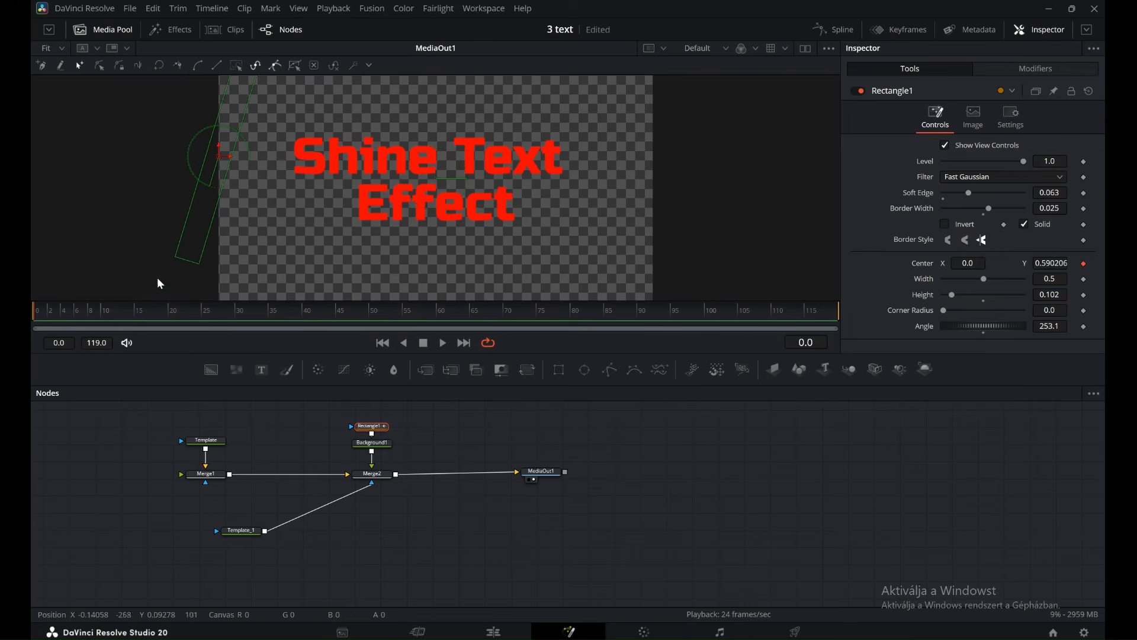
drag(34, 310, 396, 318)
drag(218, 155, 623, 208)
Play the composition from the start to preview the shine sweeping across the text.
drag(389, 319, 37, 331)
click(444, 344)
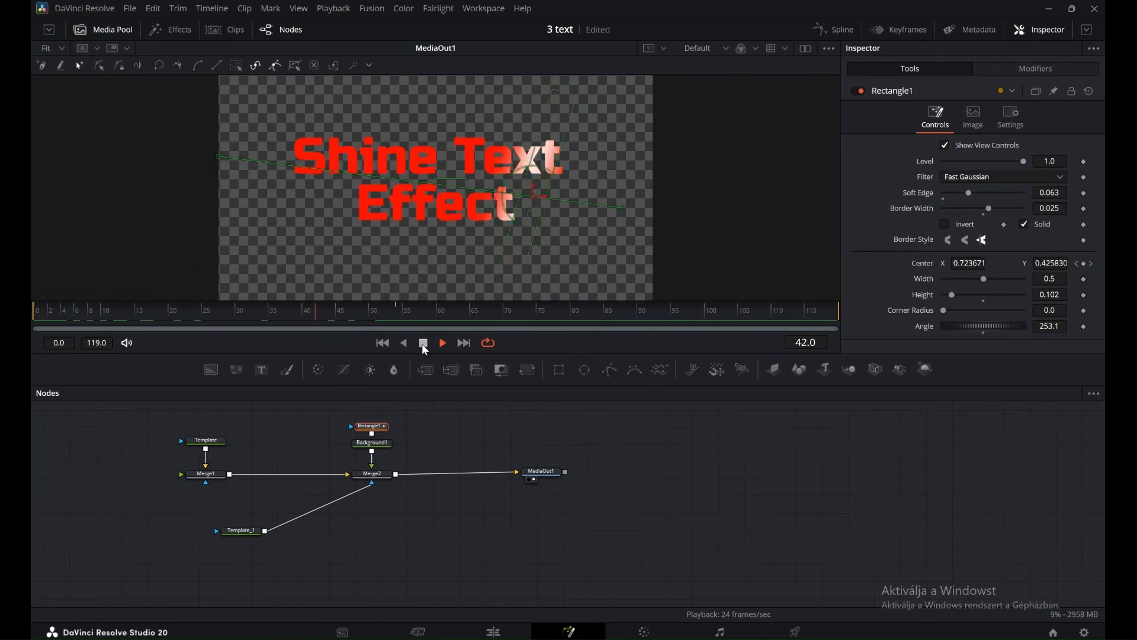
click(423, 344)
On the Edit page, enable the title's Black Shadow shading element and play the timeline from the start.
click(495, 632)
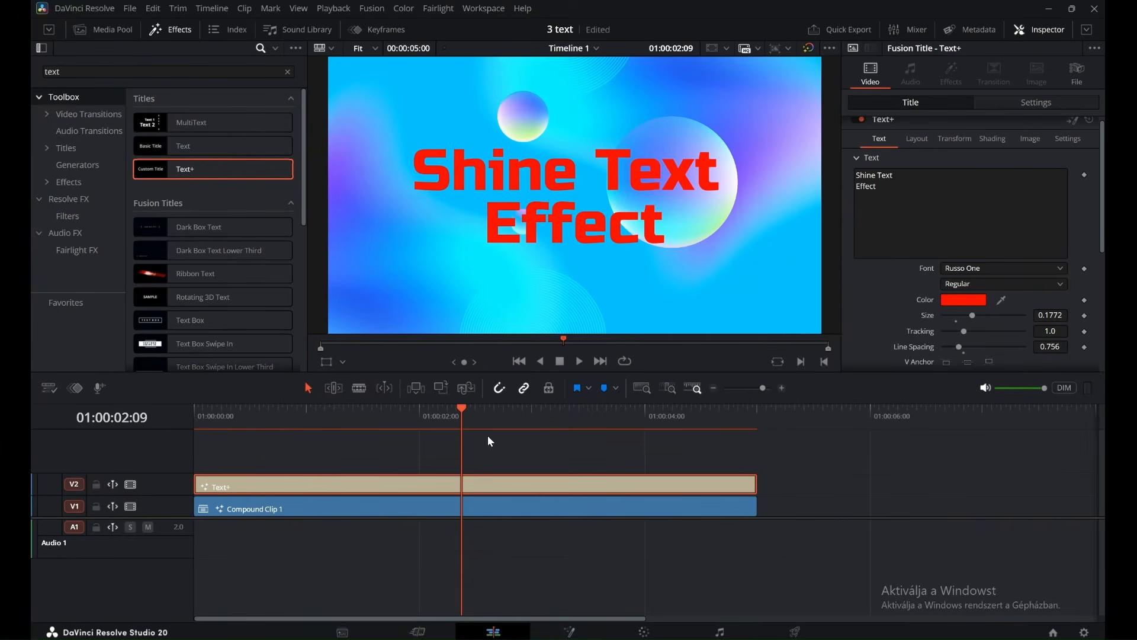
drag(466, 411, 195, 417)
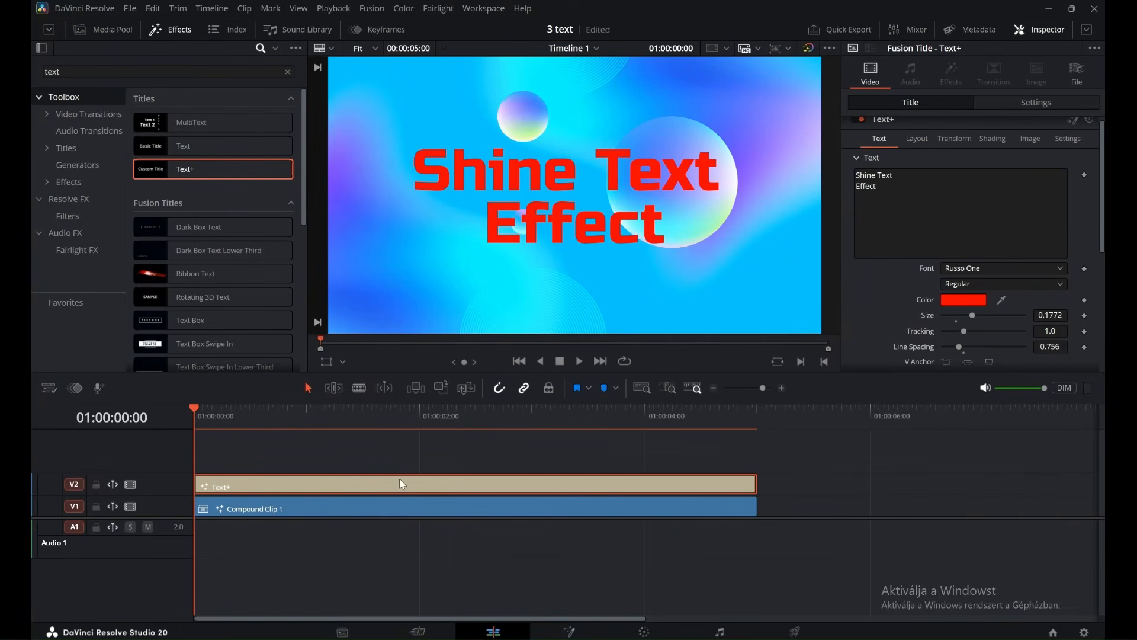
click(995, 140)
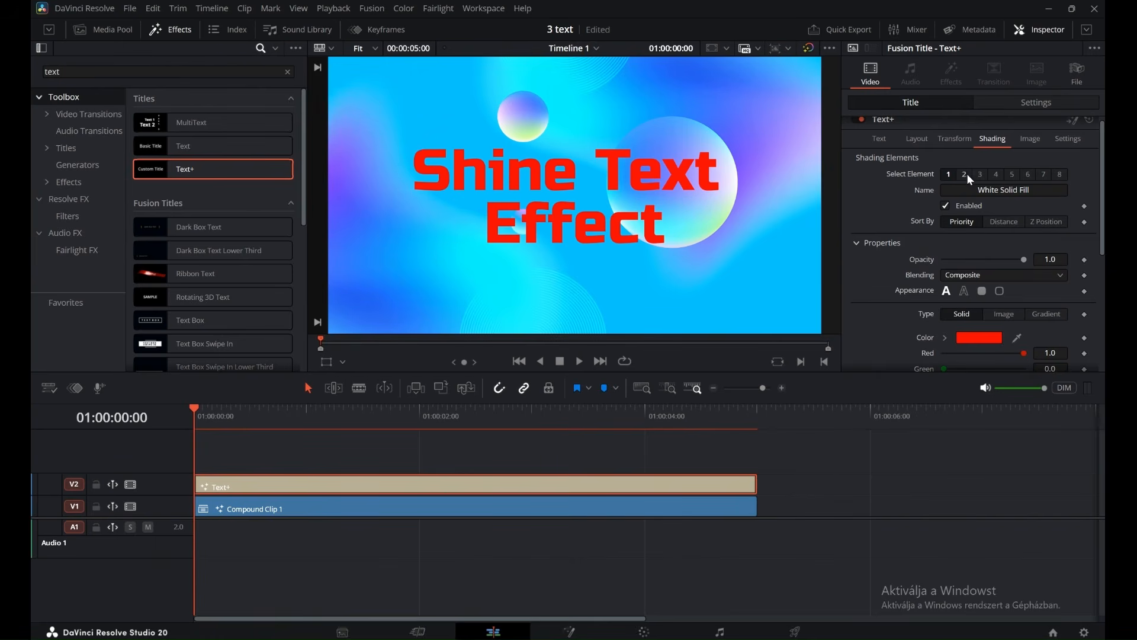
click(982, 180)
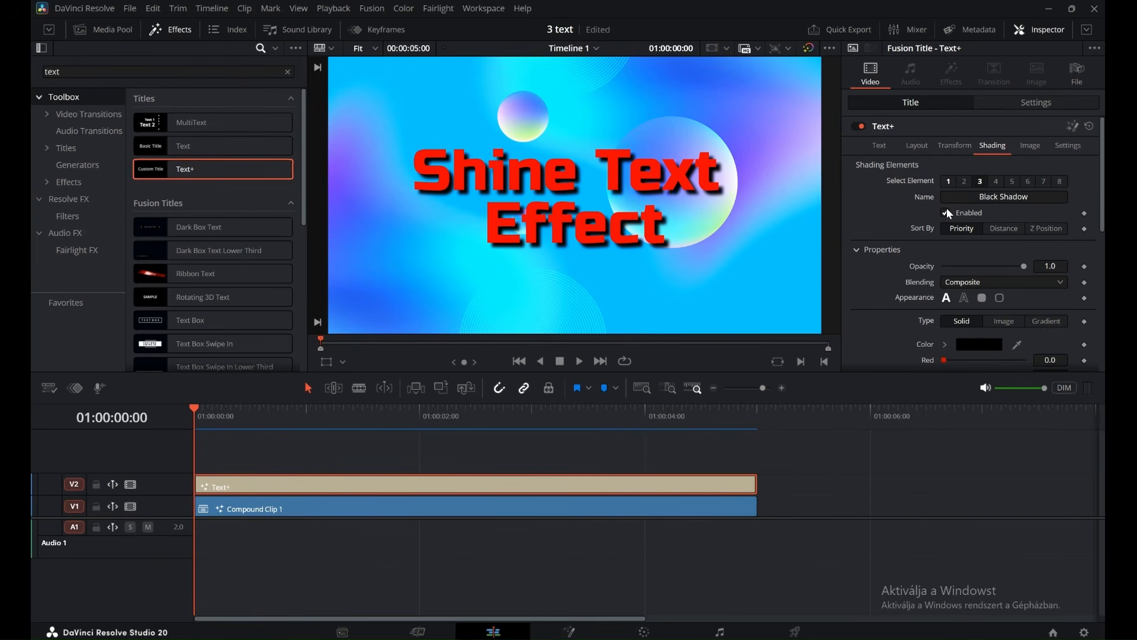
click(580, 362)
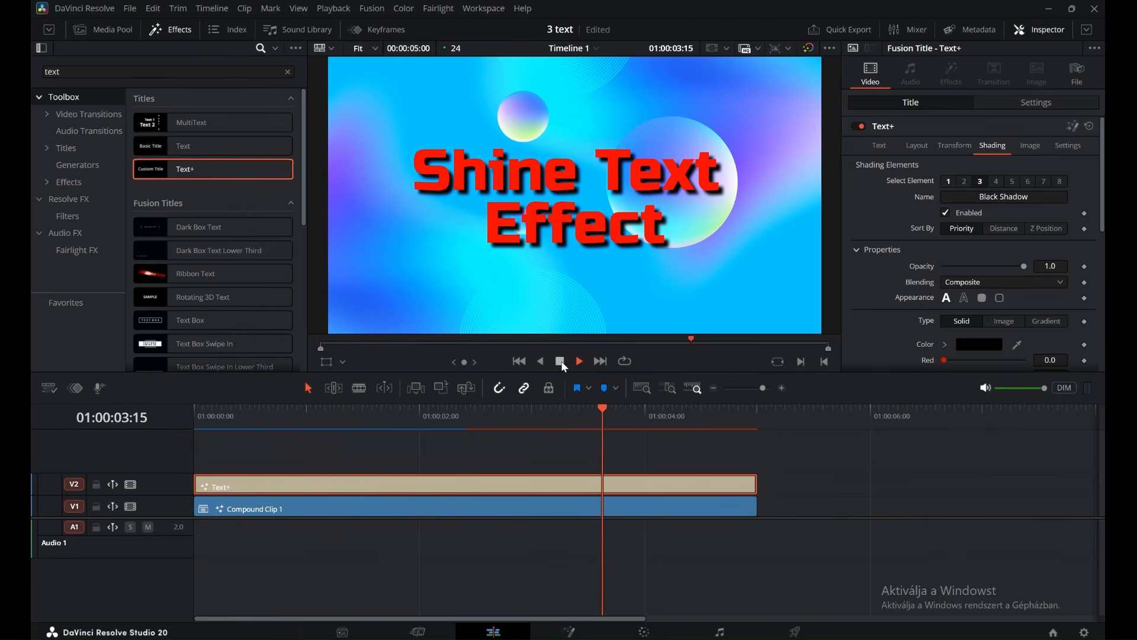
Back on the Fusion page, change the Background1 node's colour to yellow (#ffff00).
key(shift+5)
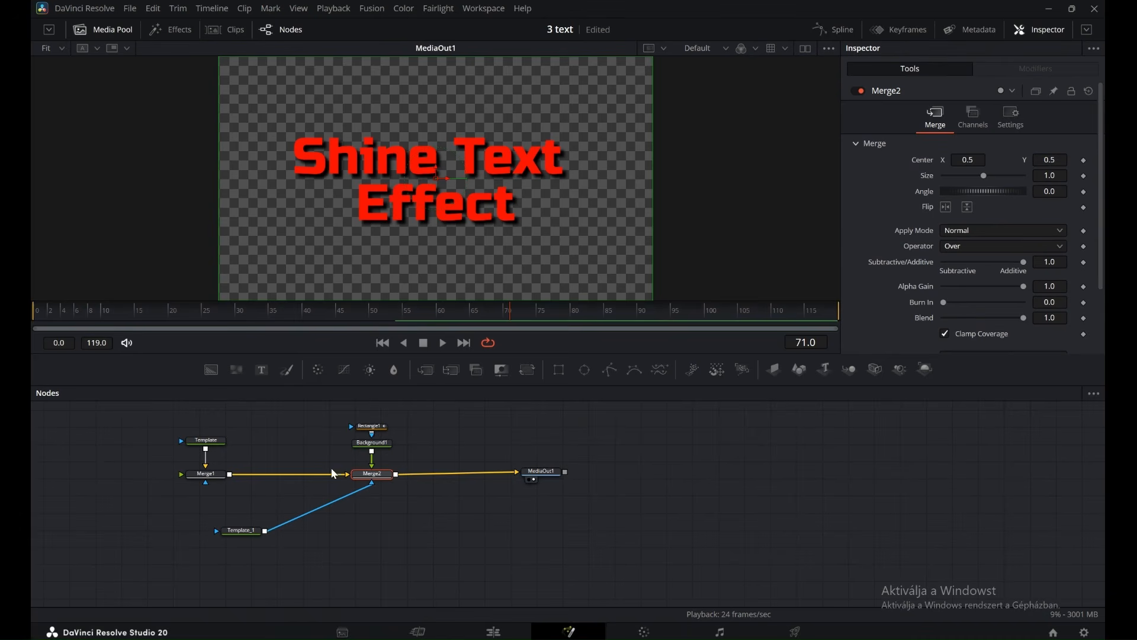
click(373, 444)
click(986, 223)
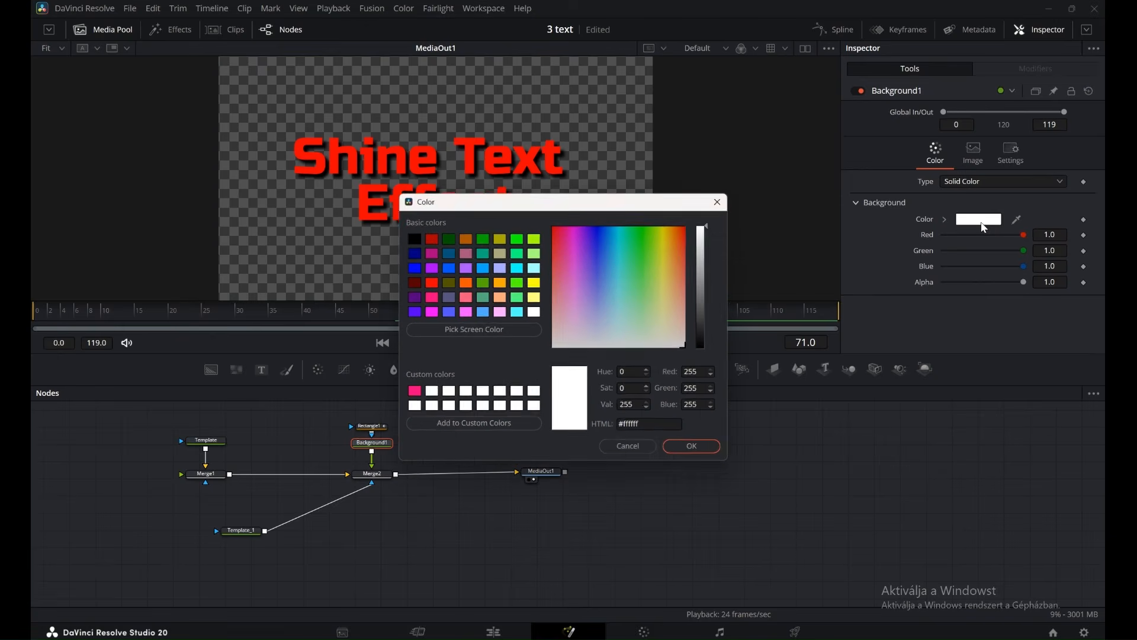
click(536, 283)
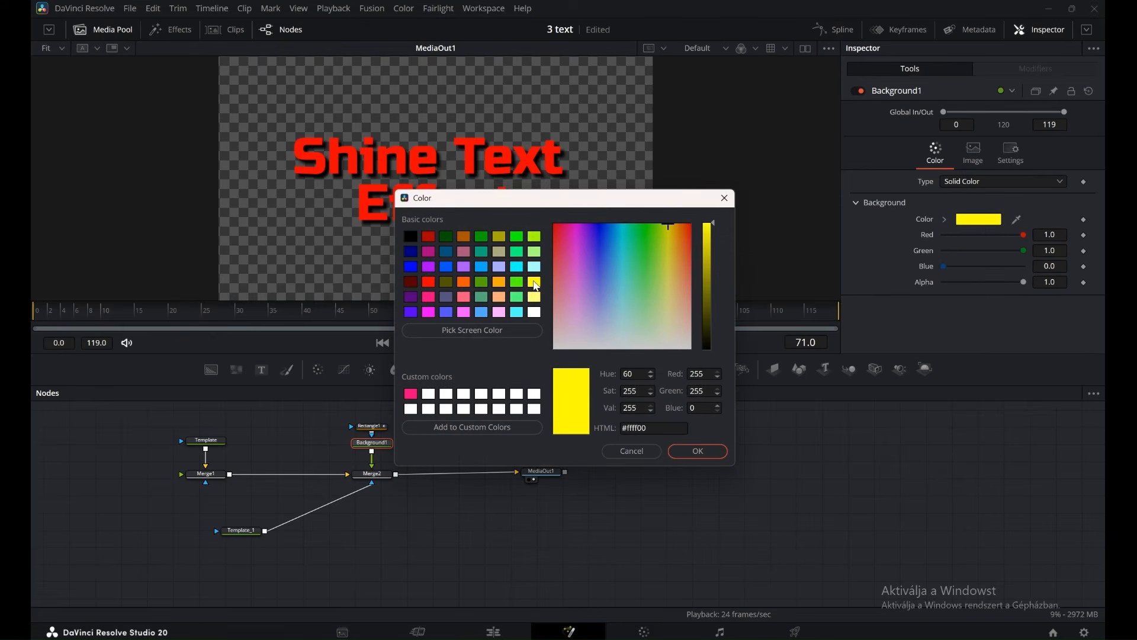
click(709, 449)
Check the yellow shine partway through its sweep in Fusion and on the Edit page, ending at the timeline's start.
drag(510, 315, 255, 325)
click(507, 635)
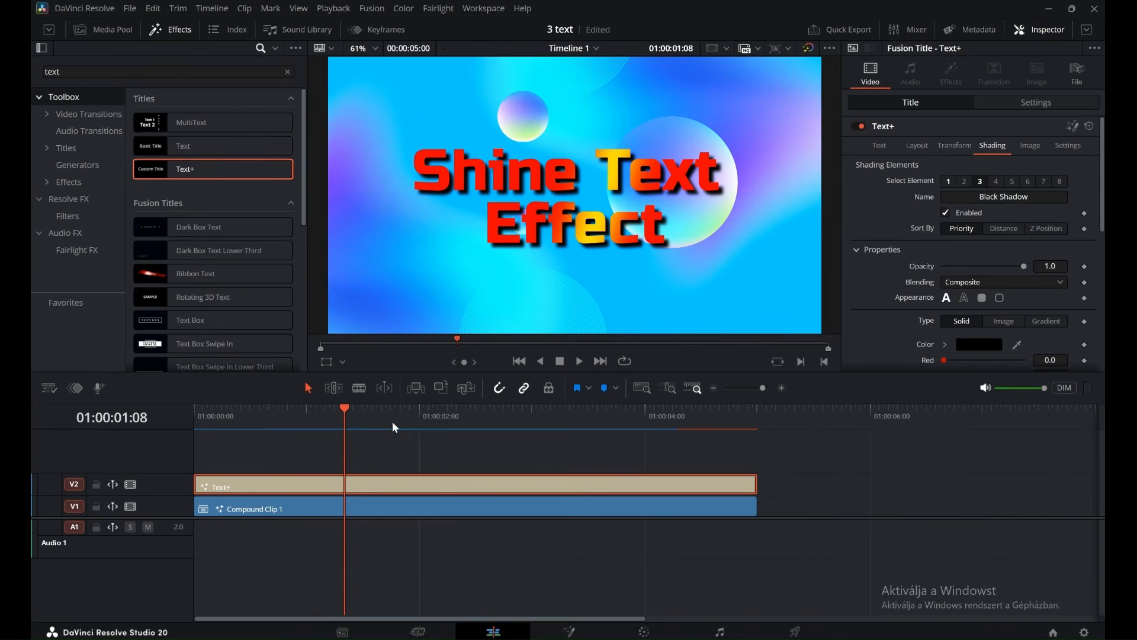
drag(345, 404, 193, 419)
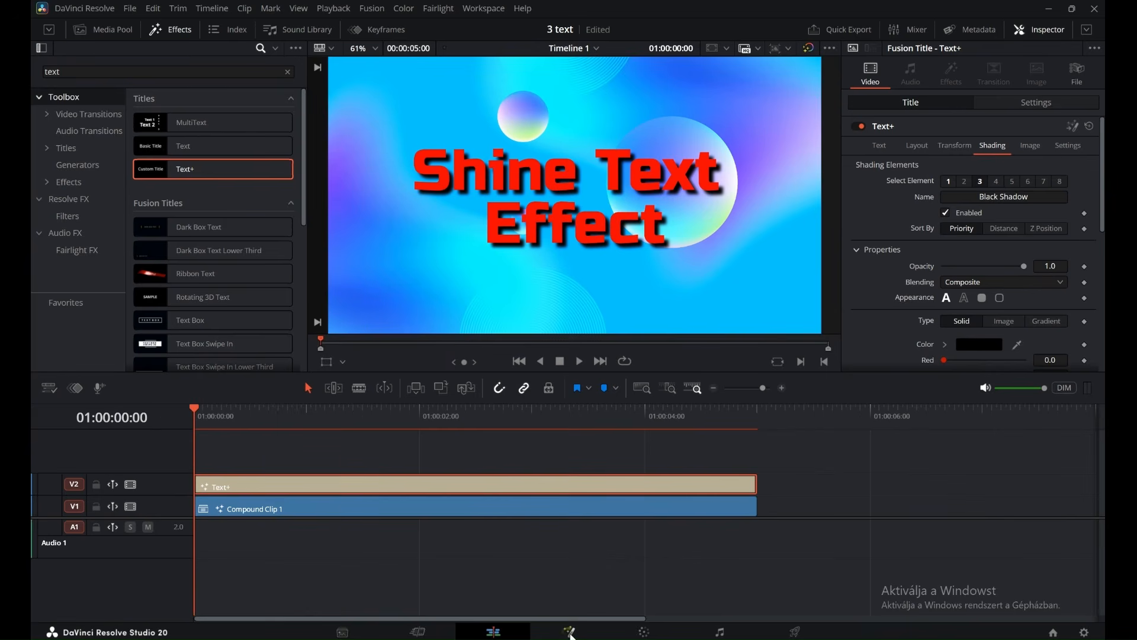